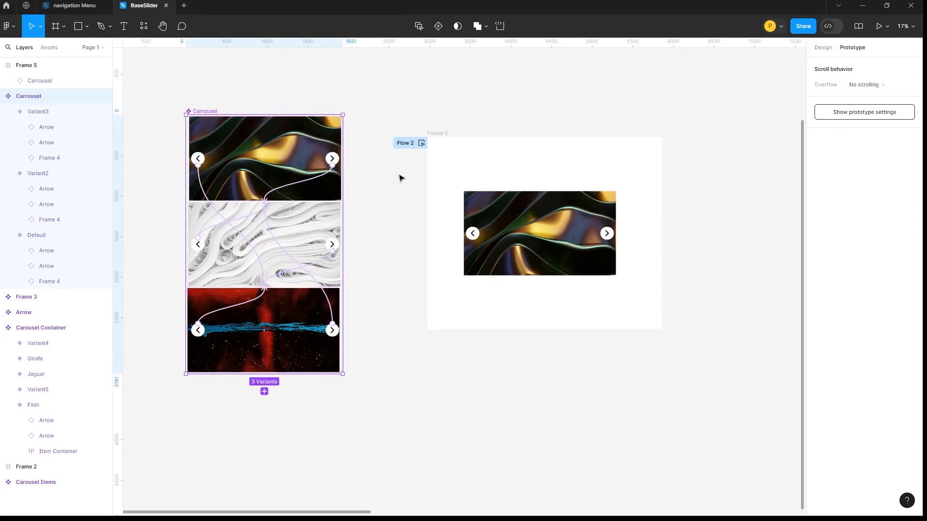
Rename the Frame 5 frame, which holds the three-variant carousel instance, as Test
click(470, 145)
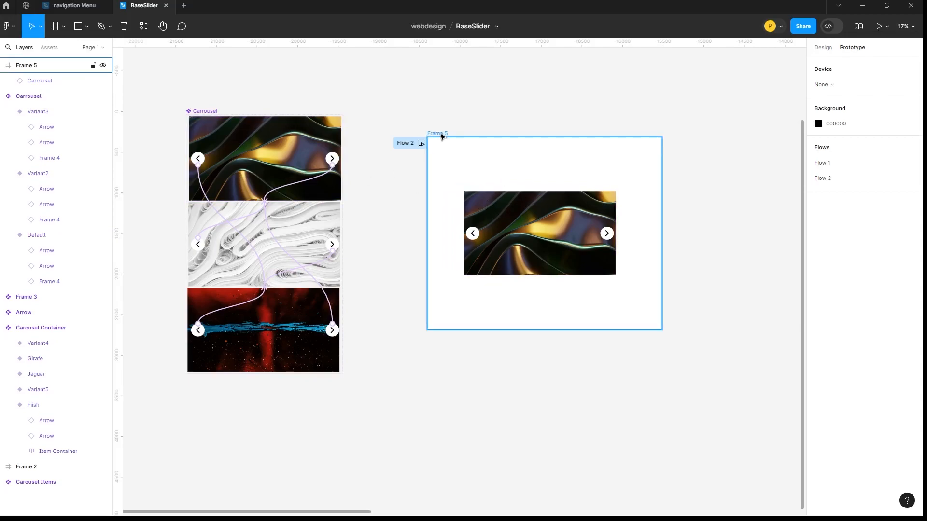
double_click(440, 134)
text(Test)
key(Return)
Preview Flow 2 beside the Carrousel component and browse the carousel forward, back, and forward again with its arrows
click(421, 144)
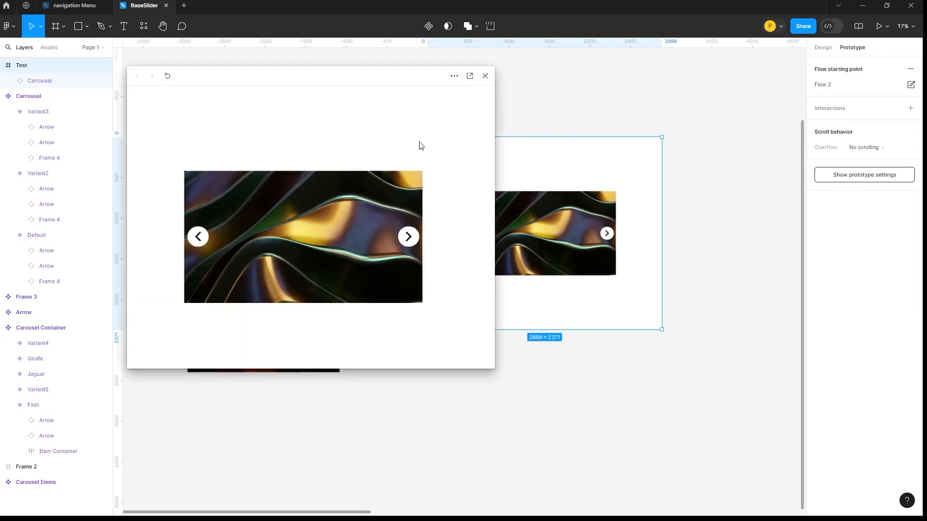
drag(378, 79, 601, 98)
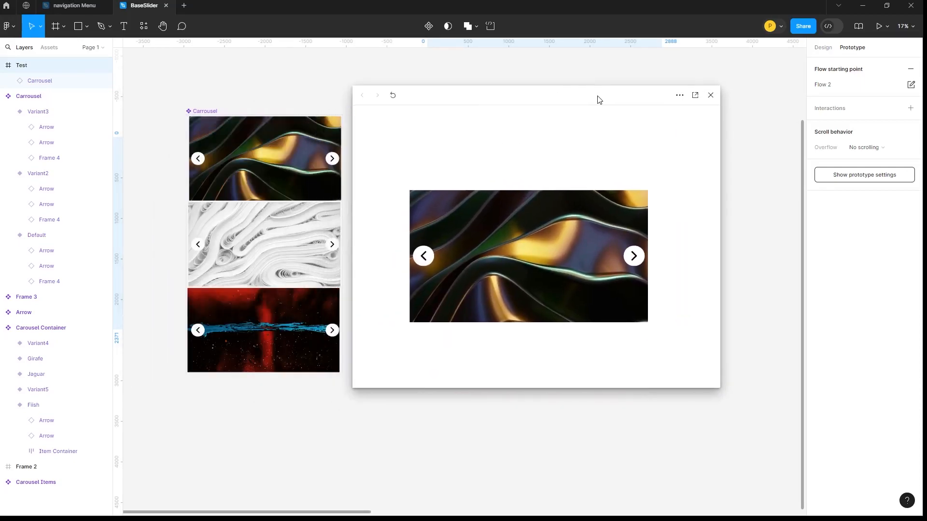
click(633, 256)
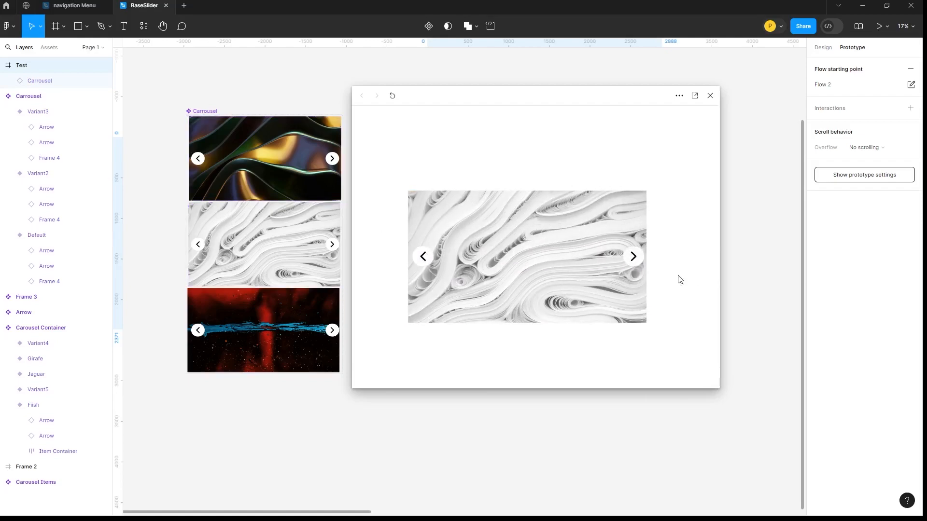
click(634, 257)
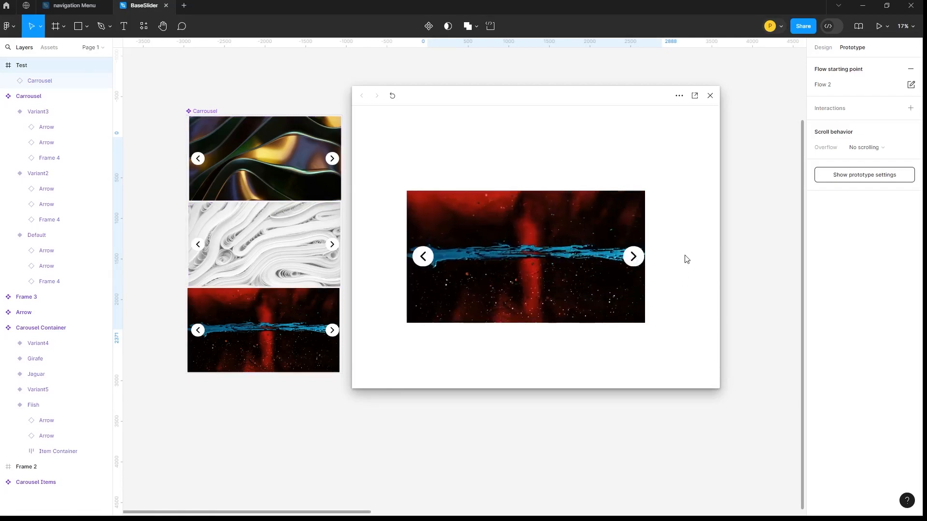
click(423, 259)
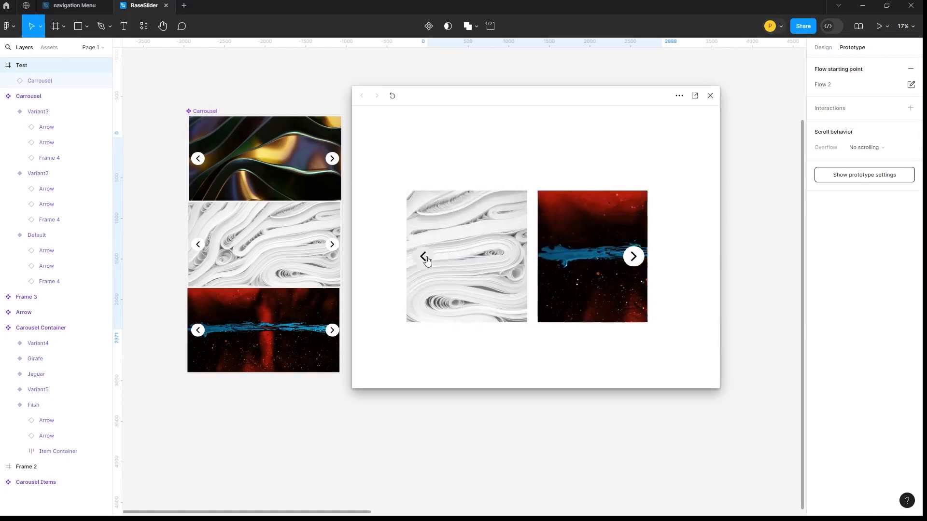
click(425, 260)
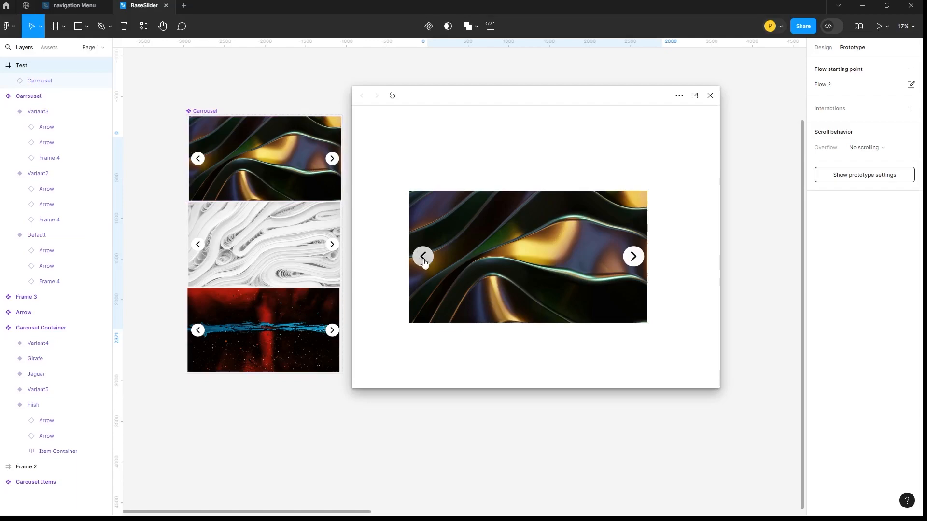
click(635, 262)
click(635, 260)
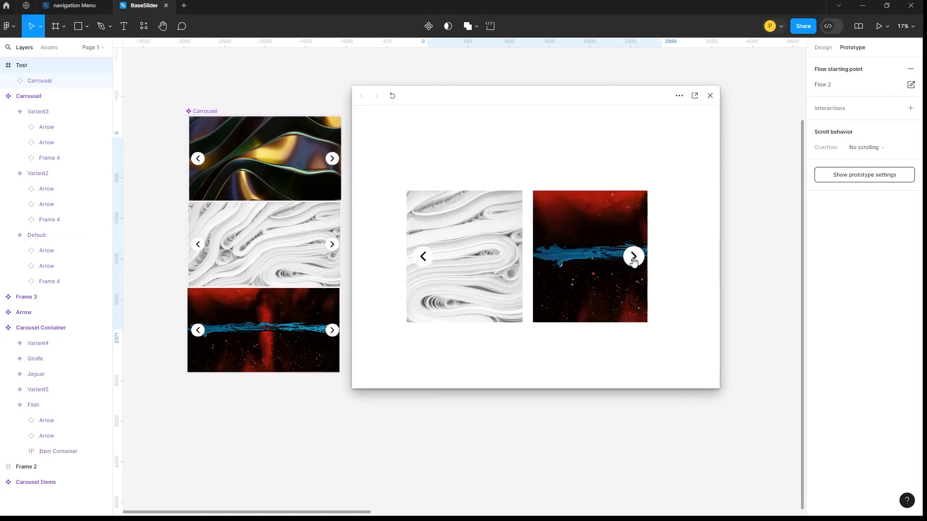
click(635, 259)
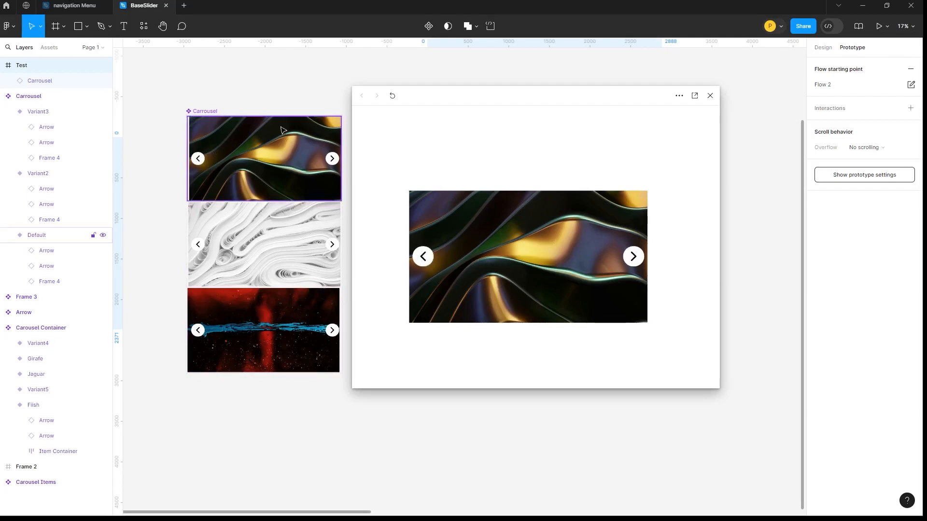
Test the Flow 2 carousel backward repeatedly and forward again with its arrows, and close the preview
click(424, 260)
click(423, 259)
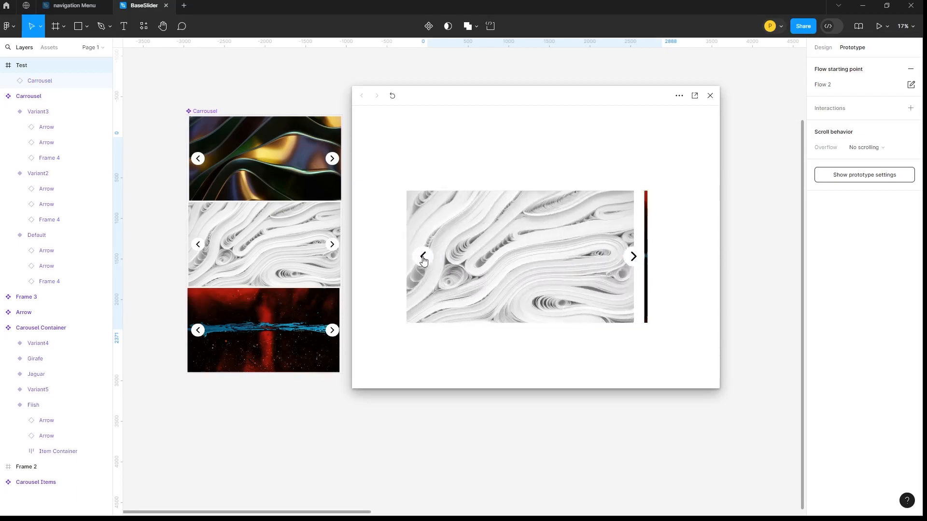
click(423, 259)
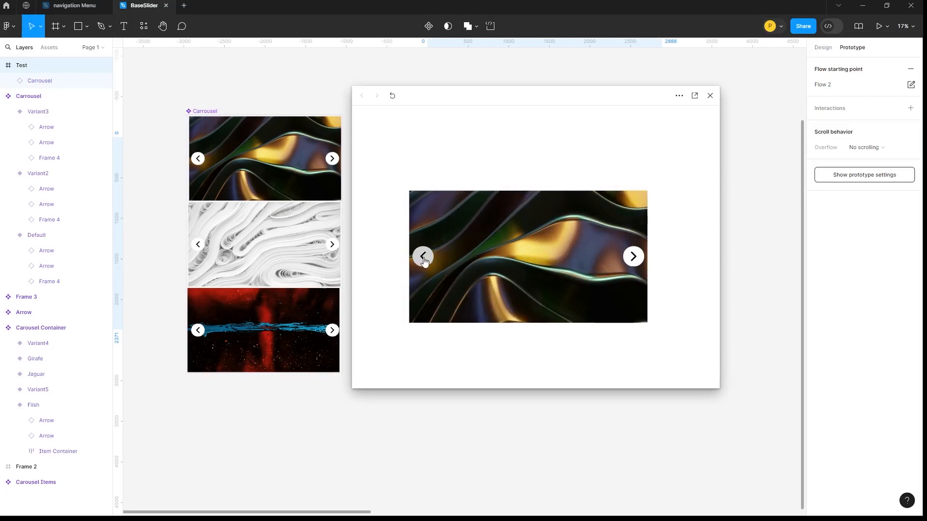
click(424, 259)
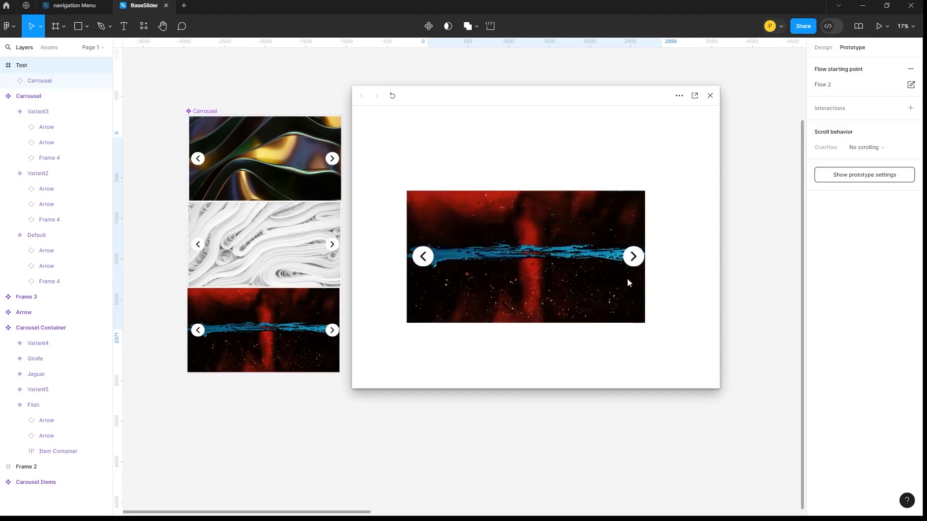
click(634, 259)
click(634, 258)
click(633, 257)
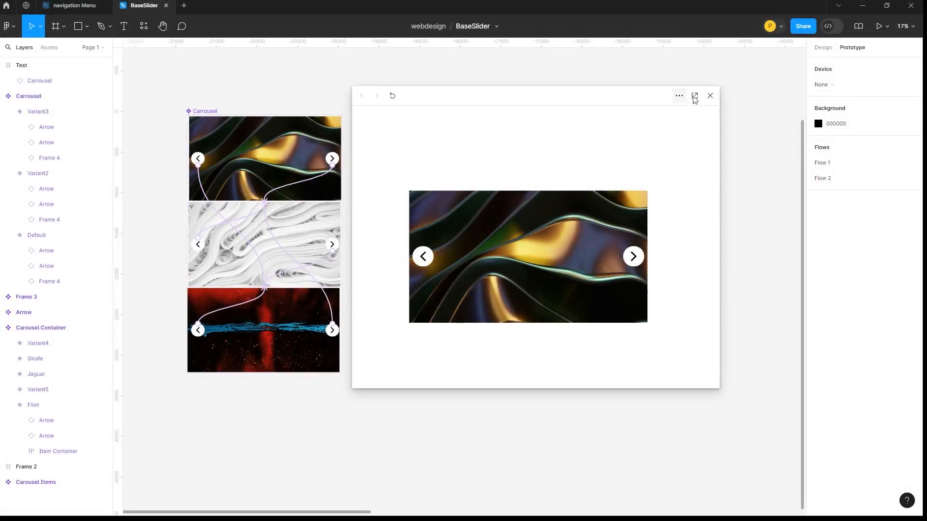
click(710, 97)
Rename the Frame 2 frame, which holds the fish carousel for Flow 1, as Test
drag(626, 151, 511, 515)
drag(660, 321, 267, 209)
drag(670, 286, 297, 109)
drag(652, 273, 294, 239)
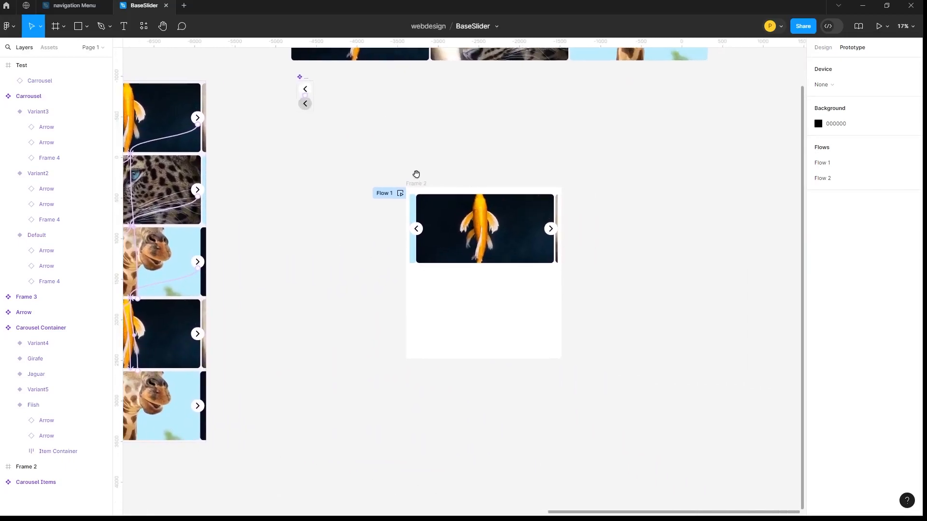
click(421, 184)
text(Test)
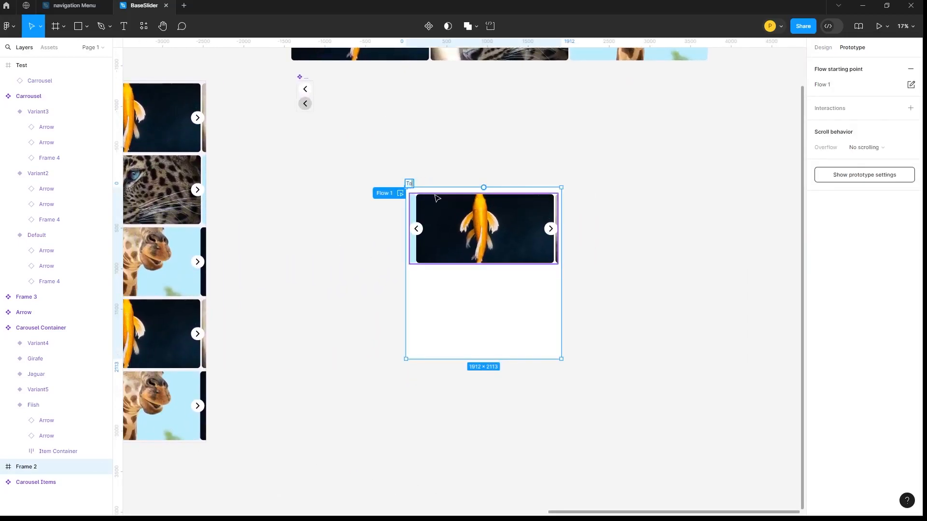
click(449, 172)
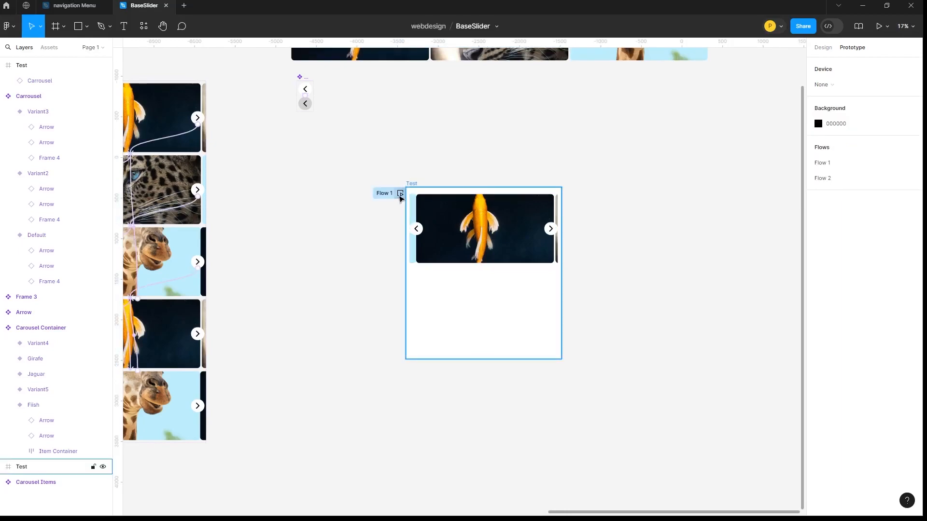
Preview Flow 1 and advance the animal carousel repeatedly with its next arrow to test the forward loop
click(400, 193)
drag(543, 94, 493, 146)
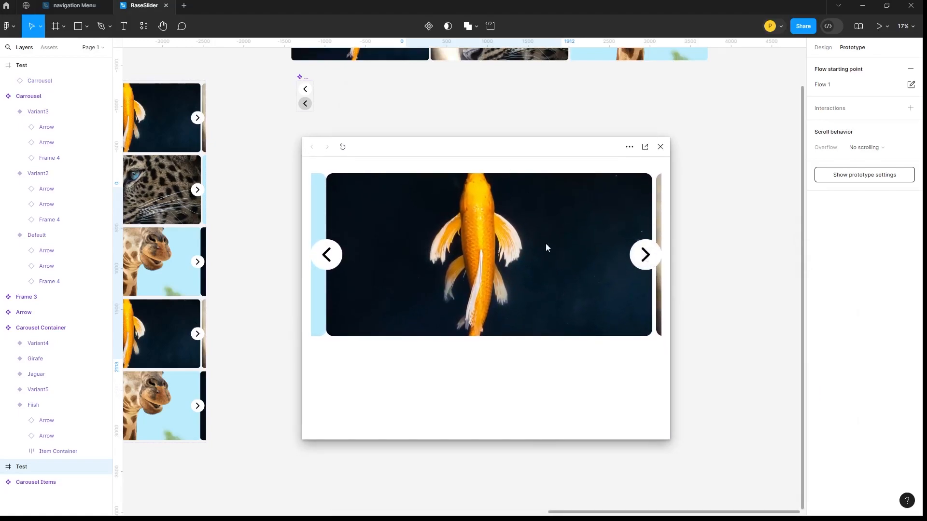
click(646, 256)
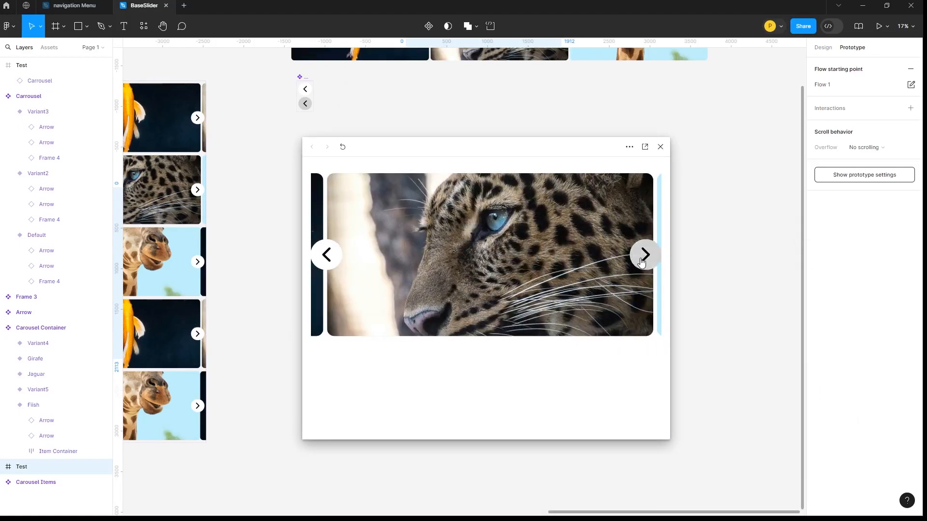
click(642, 260)
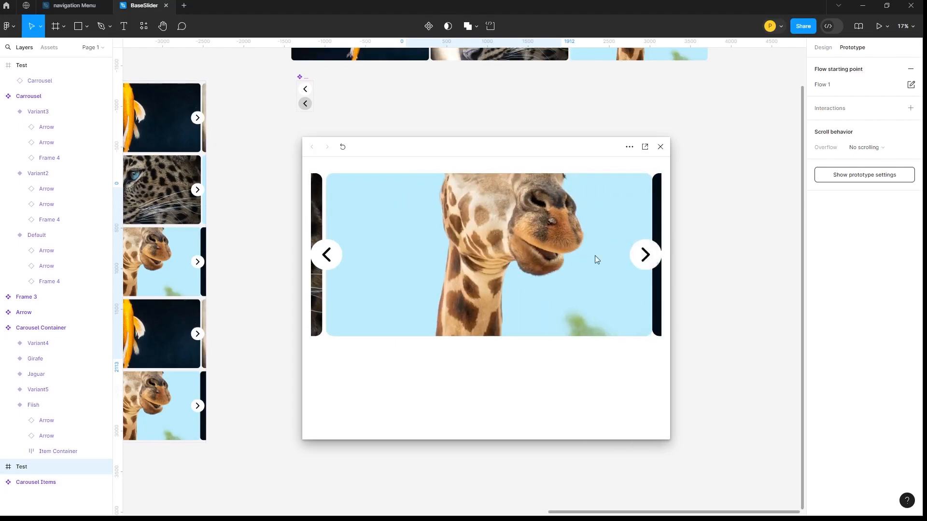
click(645, 256)
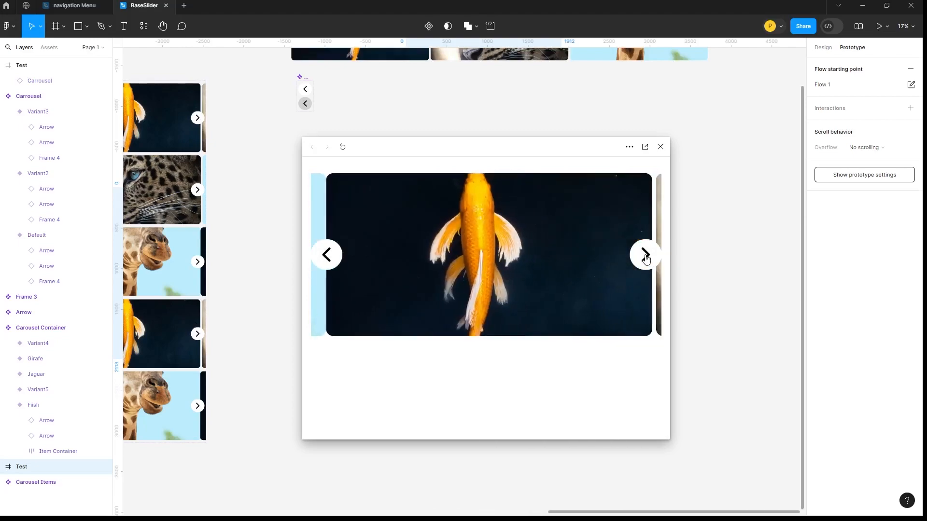
click(646, 255)
click(646, 255)
click(646, 255)
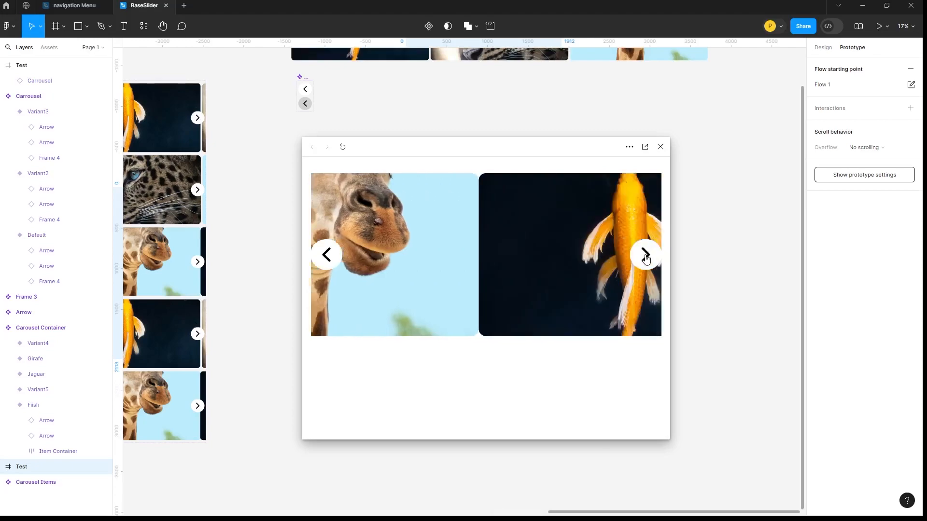
click(645, 257)
click(645, 257)
click(645, 256)
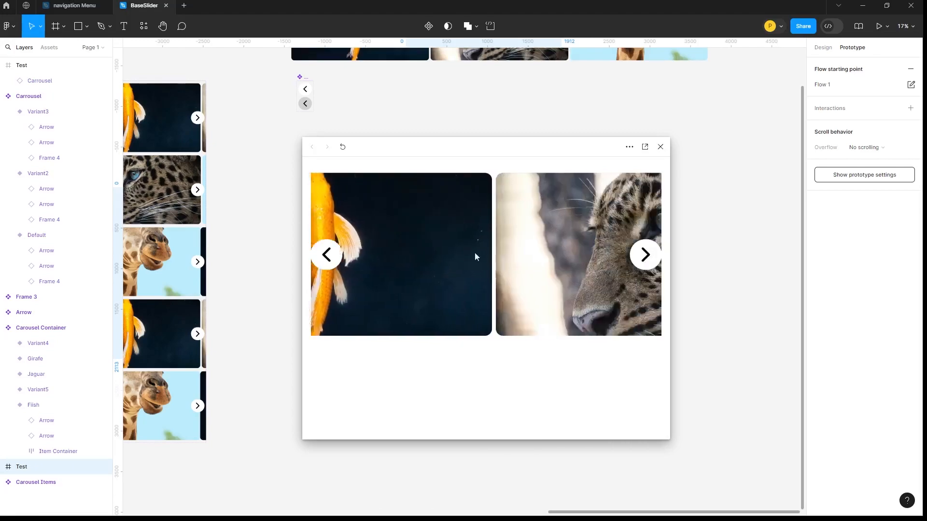
Browse the animal carousel backward repeatedly with its previous arrow to test the reverse loop
click(326, 264)
click(326, 263)
click(328, 262)
click(328, 262)
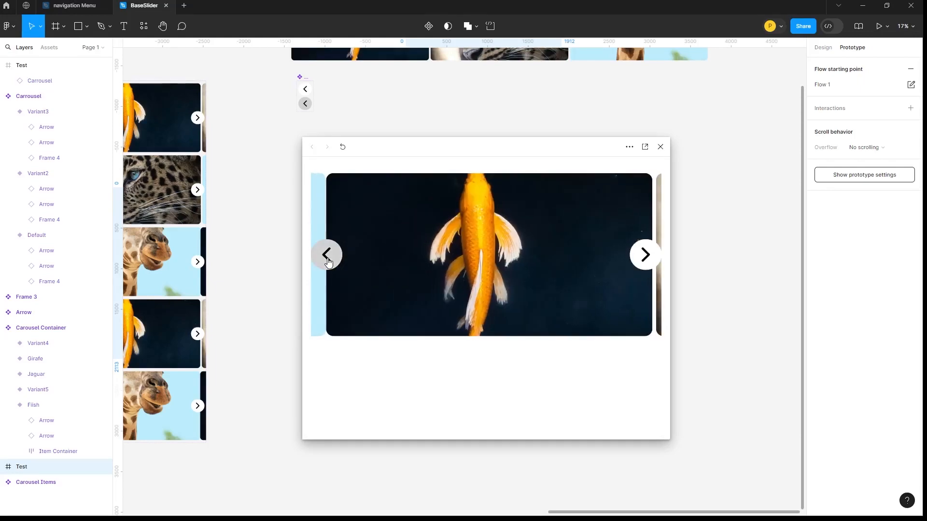
click(327, 262)
click(327, 263)
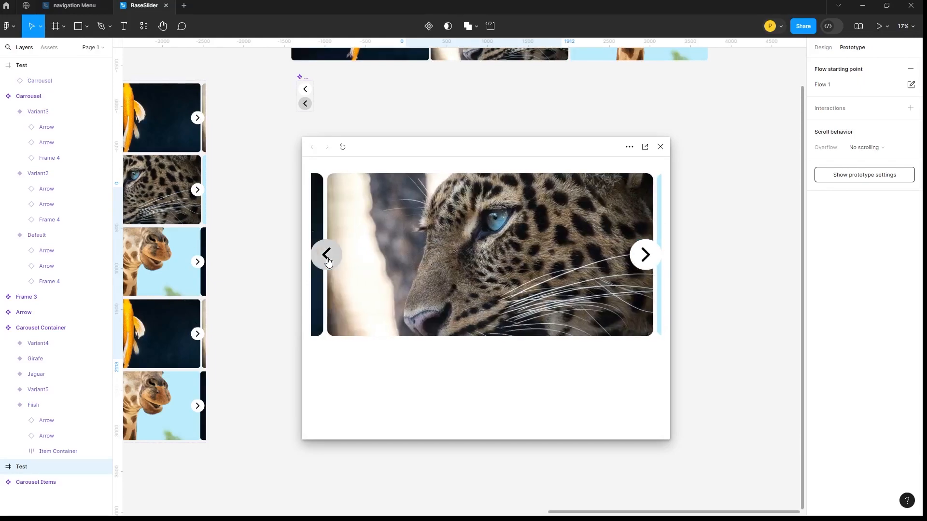
click(328, 262)
click(328, 262)
click(328, 262)
click(328, 262)
click(328, 262)
click(328, 262)
click(329, 262)
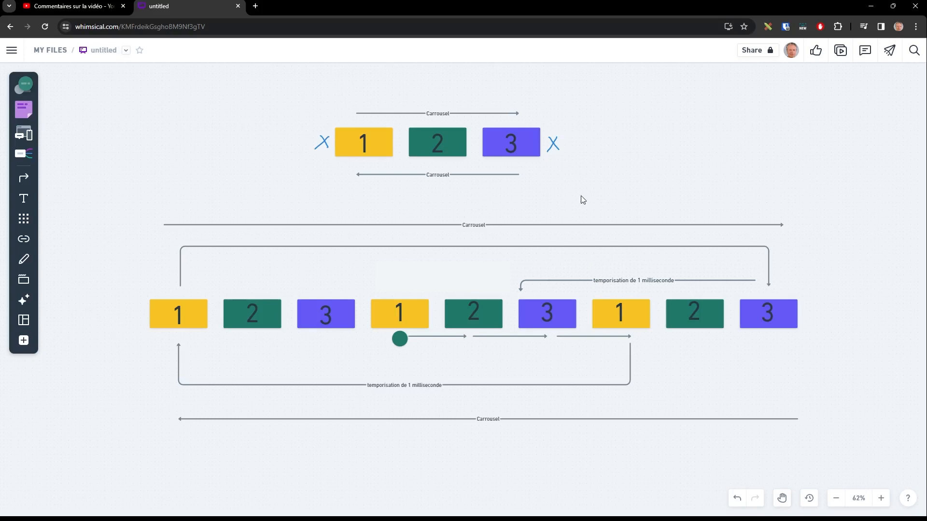
Examine the three-tile carousel diagram in Whimsical, including the X marks beside tiles 1 and 3
key(space)
drag(445, 186, 447, 197)
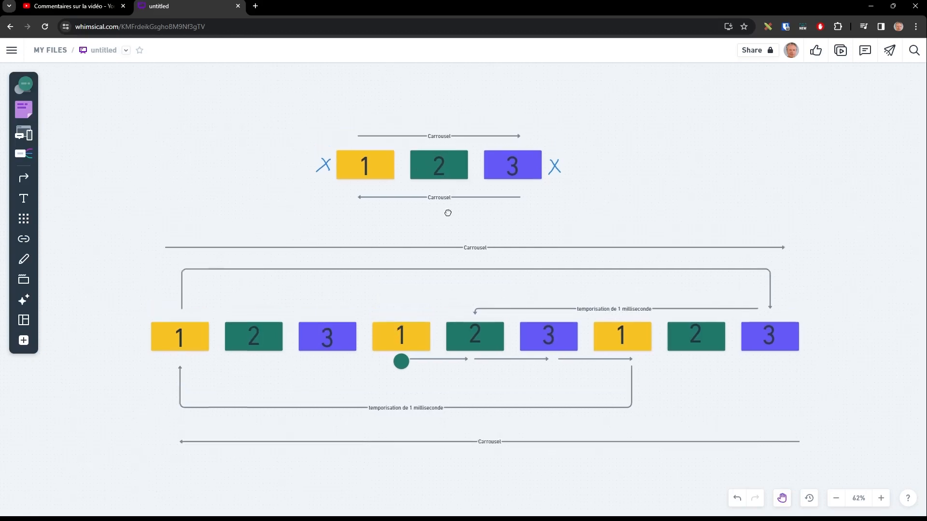
scroll(463, 236, up, 5)
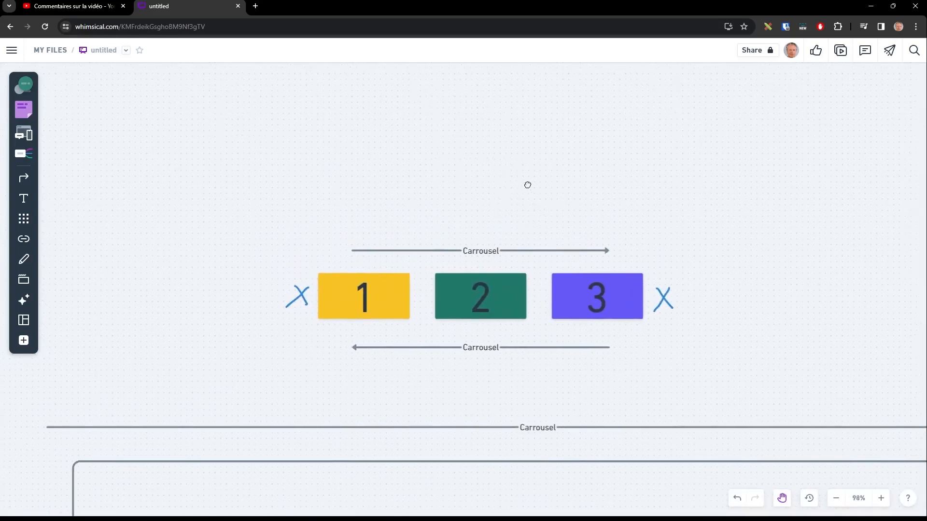
drag(252, 205, 743, 401)
drag(581, 309, 562, 164)
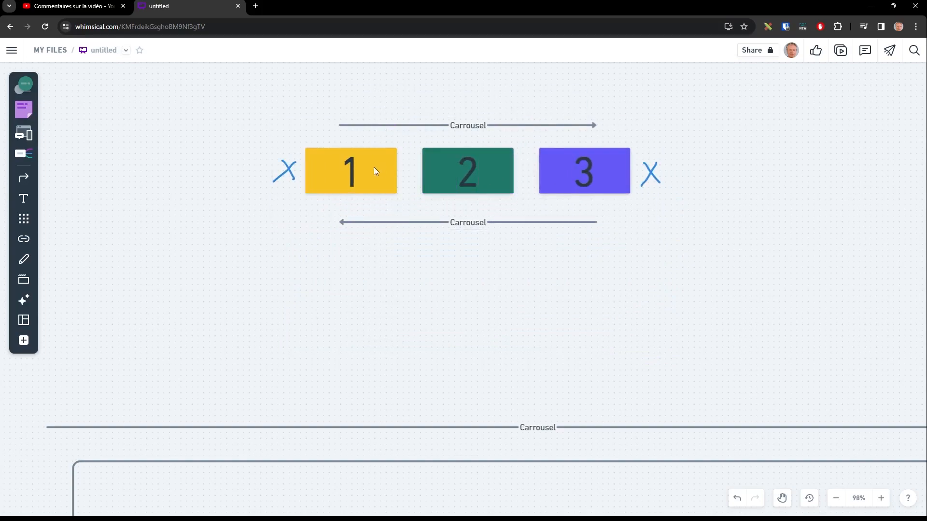
scroll(371, 184, up, 3)
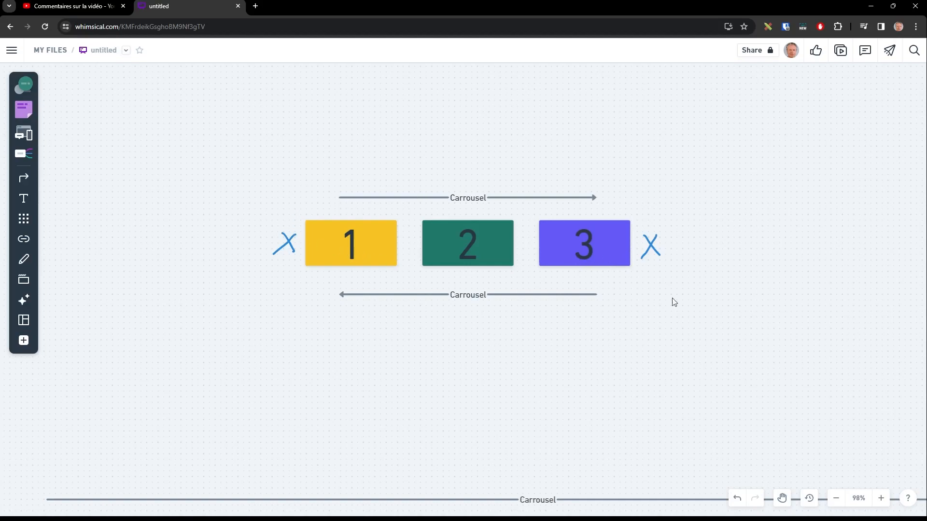
click(651, 245)
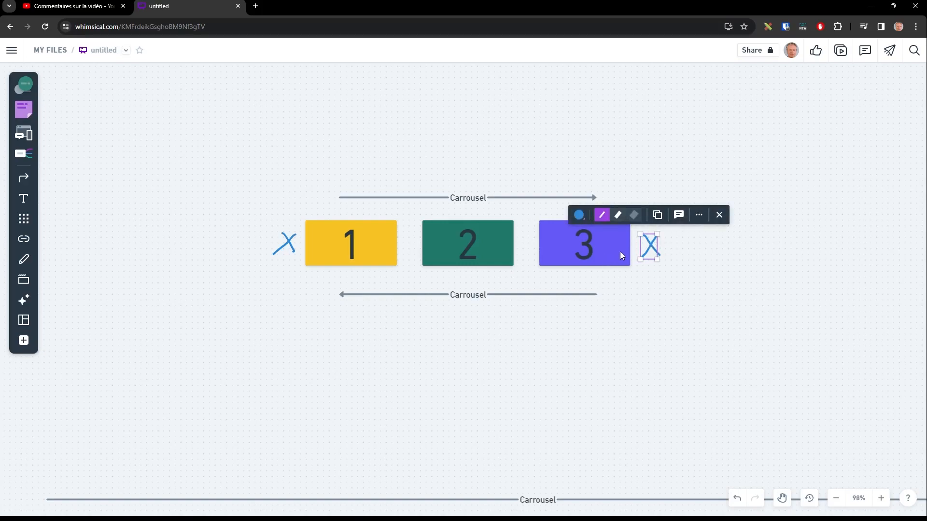
click(284, 244)
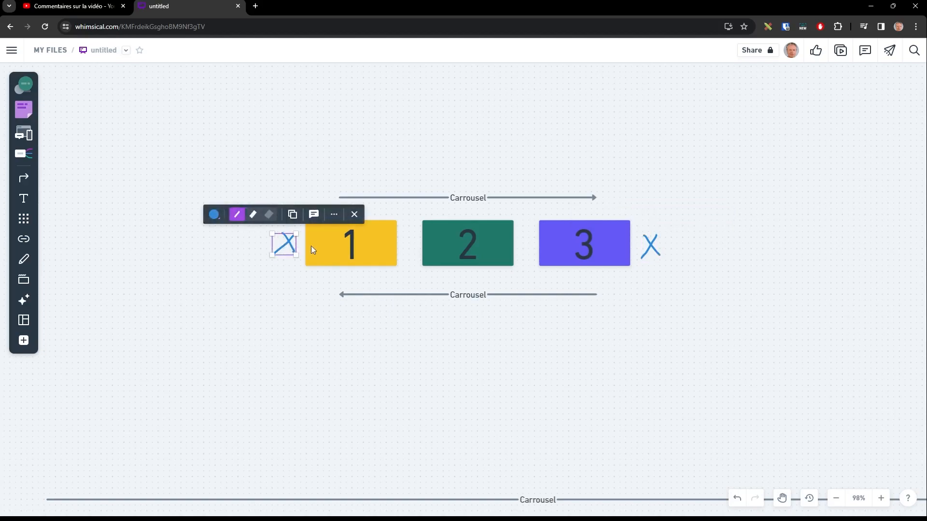
click(490, 334)
Examine the nine-tile looping carousel diagram with its one-millisecond delay jumps, and switch back to the BaseSlider file in Figma
key(space)
drag(553, 429, 552, 356)
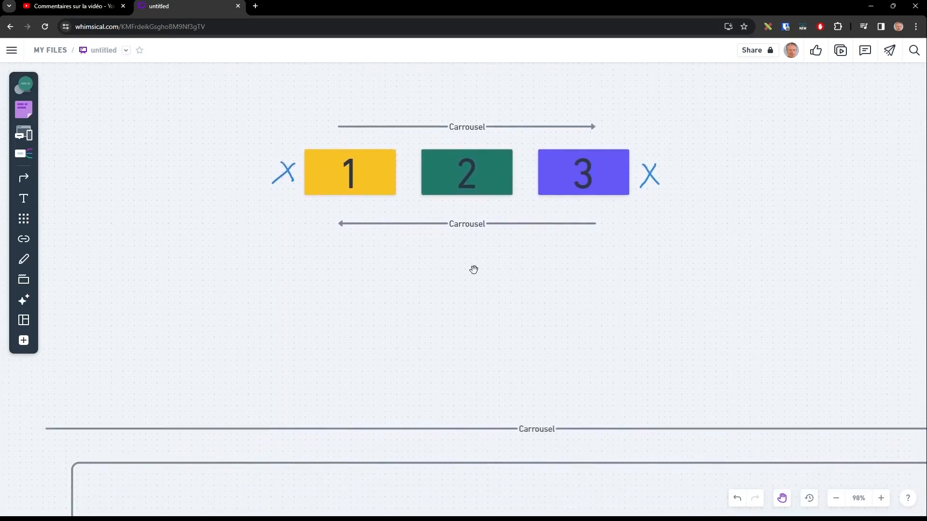
scroll(462, 252, down, 4)
scroll(563, 211, down, 2)
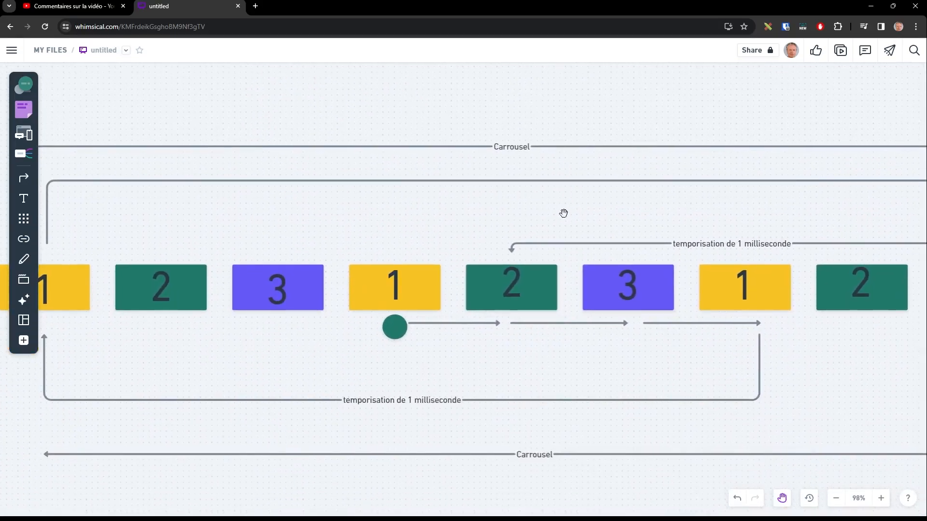
ctrl+scroll(563, 223, down, 3)
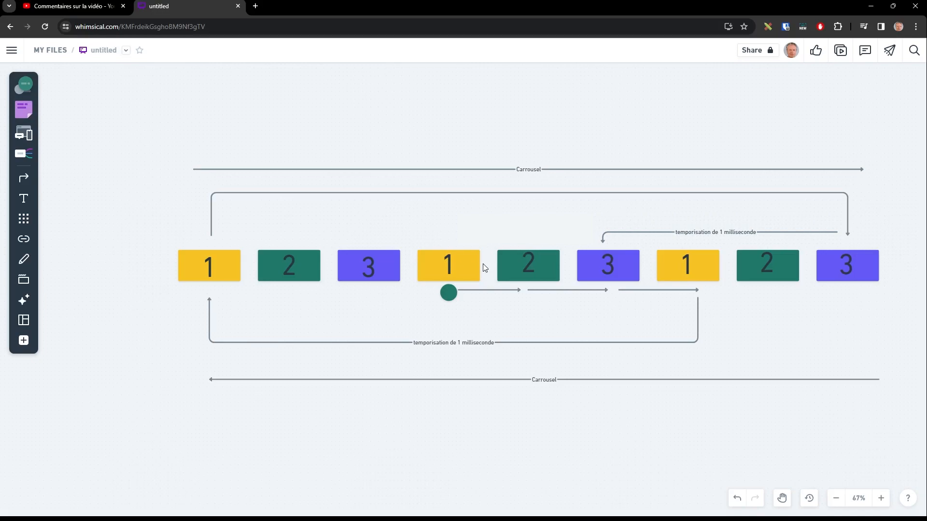
click(619, 509)
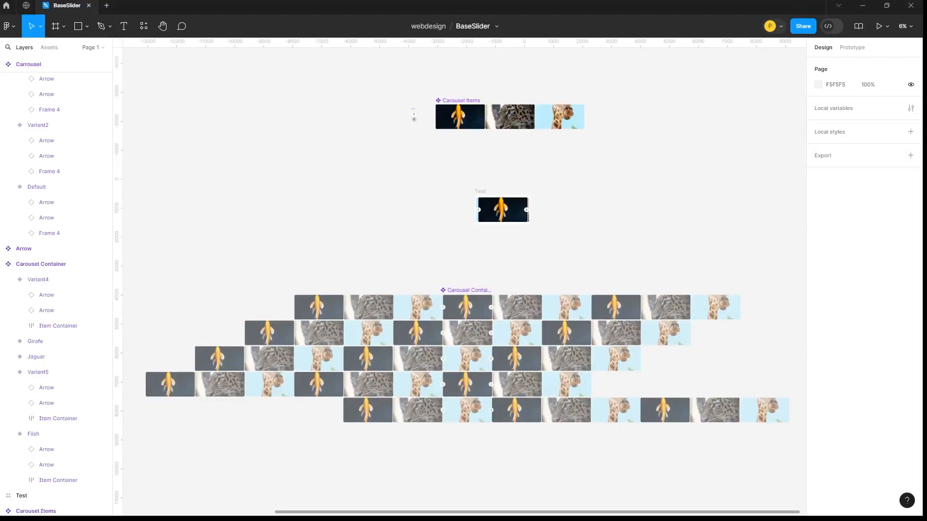
Rename the fish image layer inside the Carousel Items component as Slide1
scroll(499, 70, up, 5)
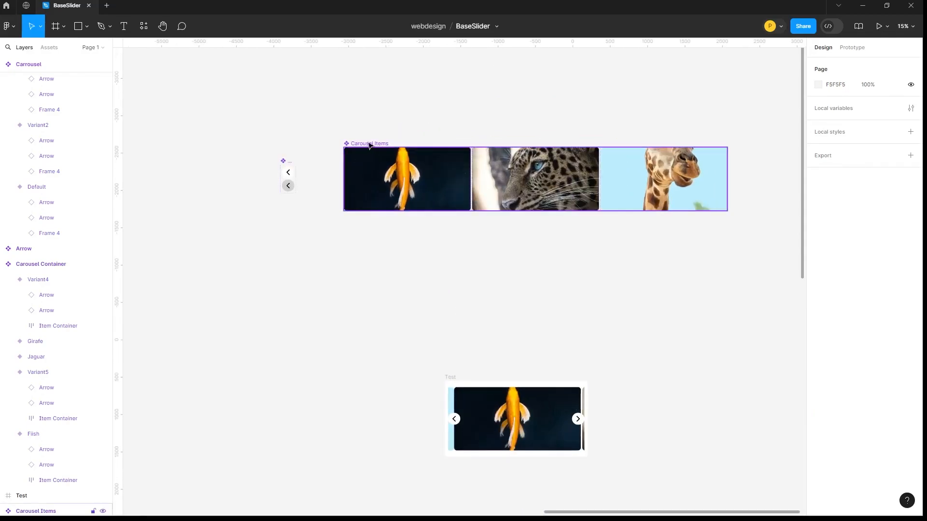
click(369, 145)
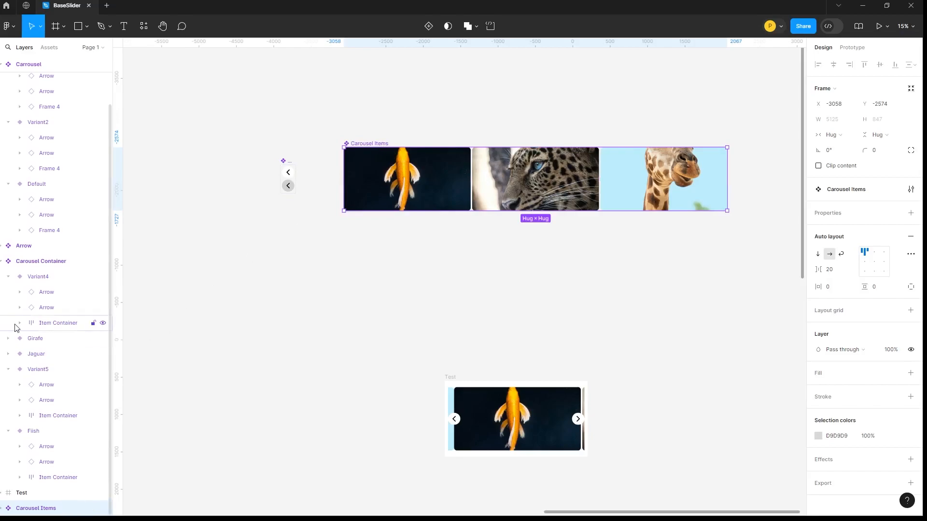
click(2, 509)
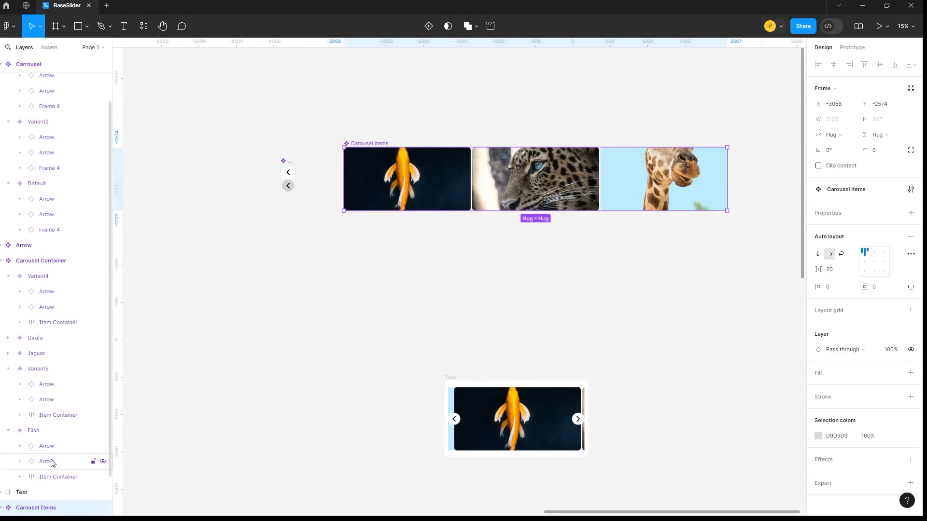
scroll(50, 462, down, 1)
click(49, 479)
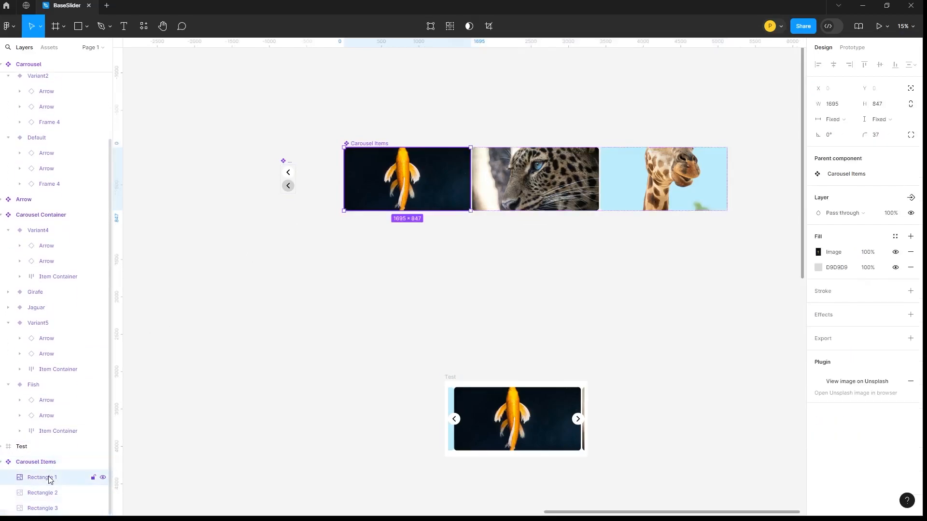
double_click(47, 479)
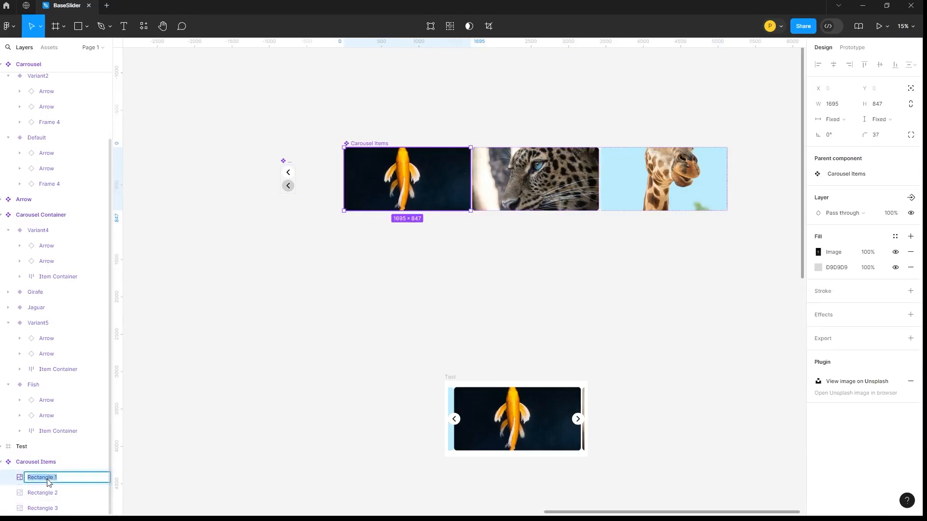
text(1)
key(Return)
Rename the leopard image layer inside Carousel Items as Slide2
double_click(45, 493)
text(Slide)
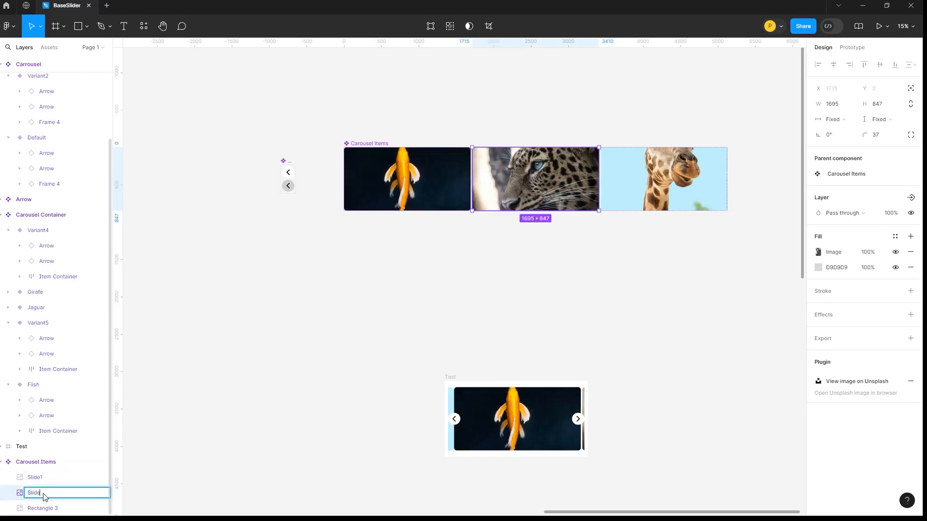
text(2)
key(Return)
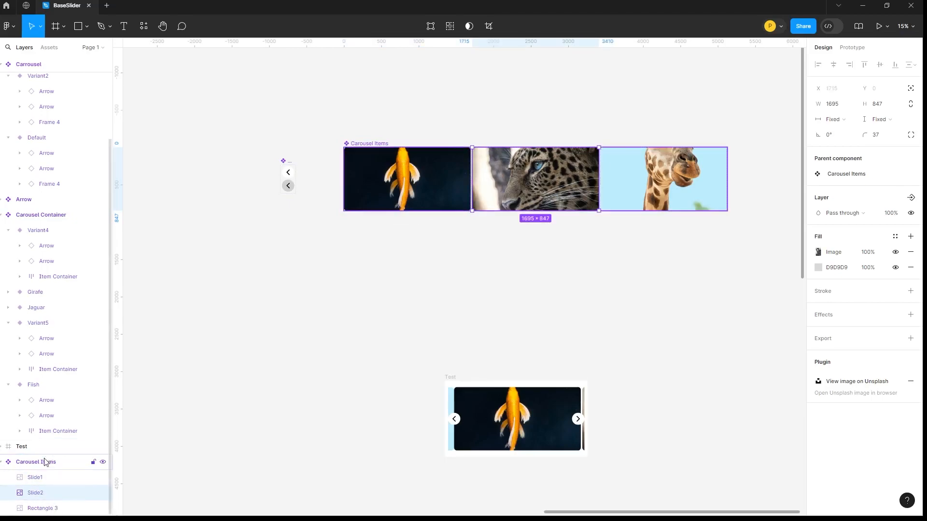
Rename the giraffe image layer inside Carousel Items as Slide3
click(43, 510)
double_click(42, 509)
text(Sl)
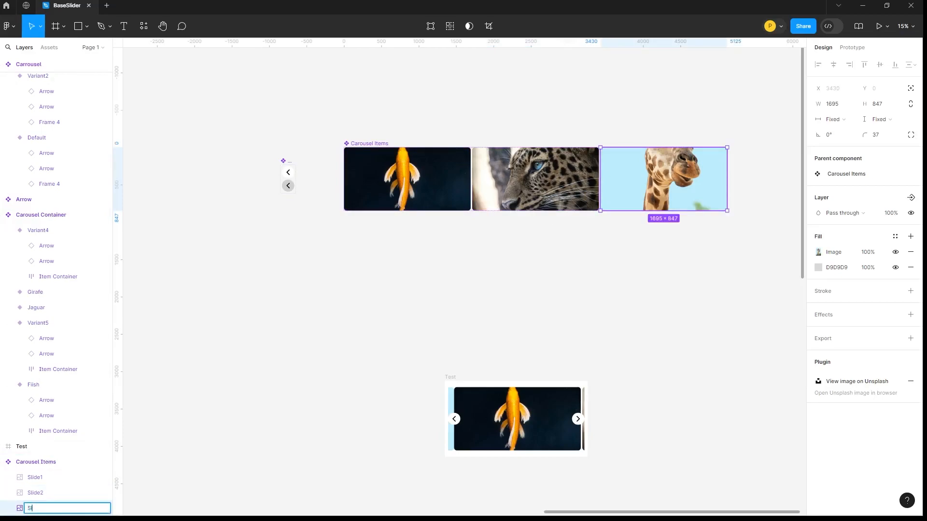
text(ide4)
key(Return)
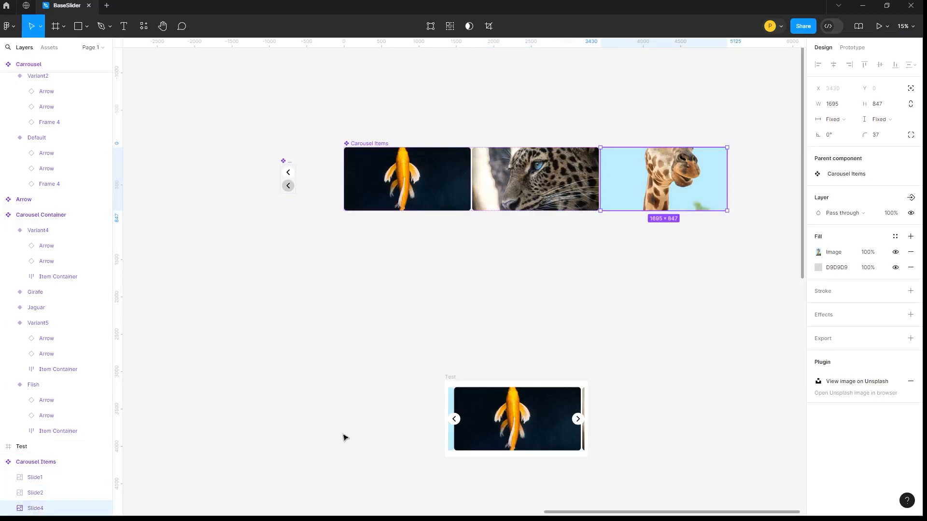
double_click(43, 511)
click(50, 510)
key(BackSpace)
text(3)
key(Return)
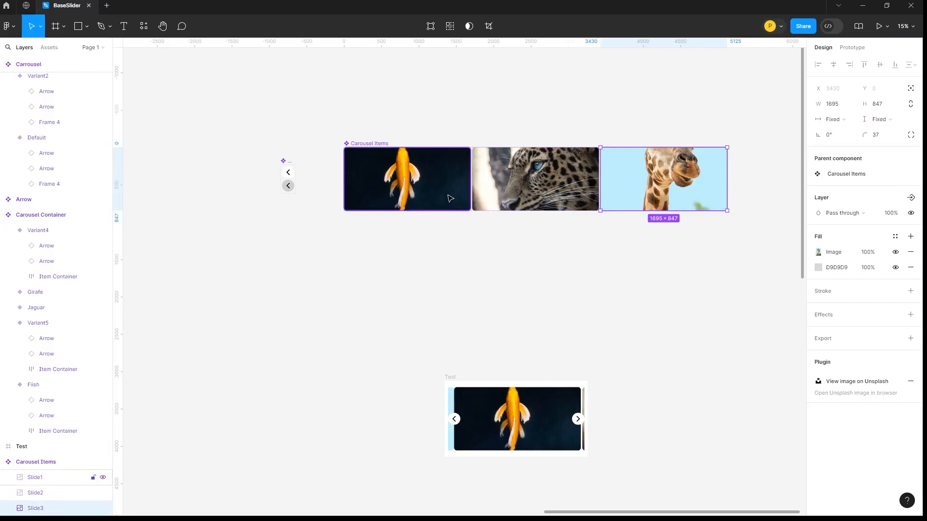
Move the Carousel Items component and the Arrow component set higher on the canvas
click(382, 144)
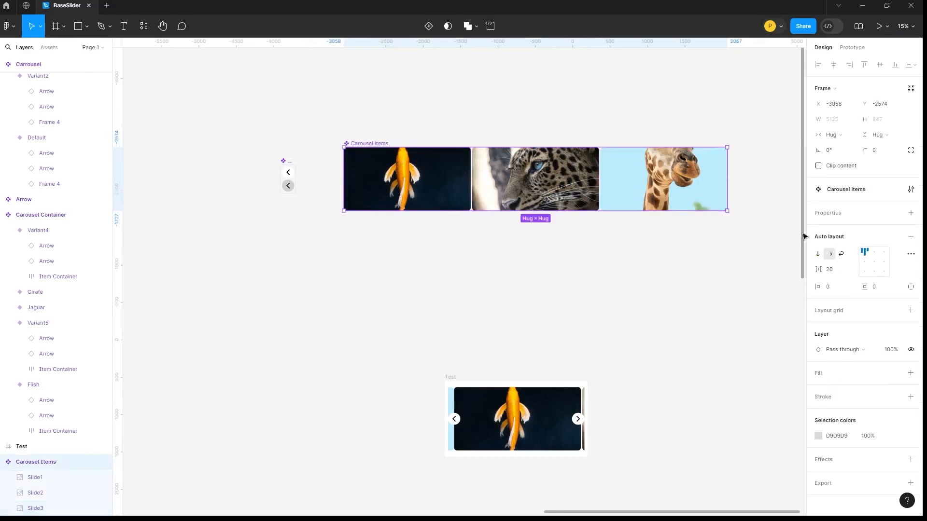
click(875, 264)
click(469, 266)
drag(373, 144, 385, 89)
click(391, 255)
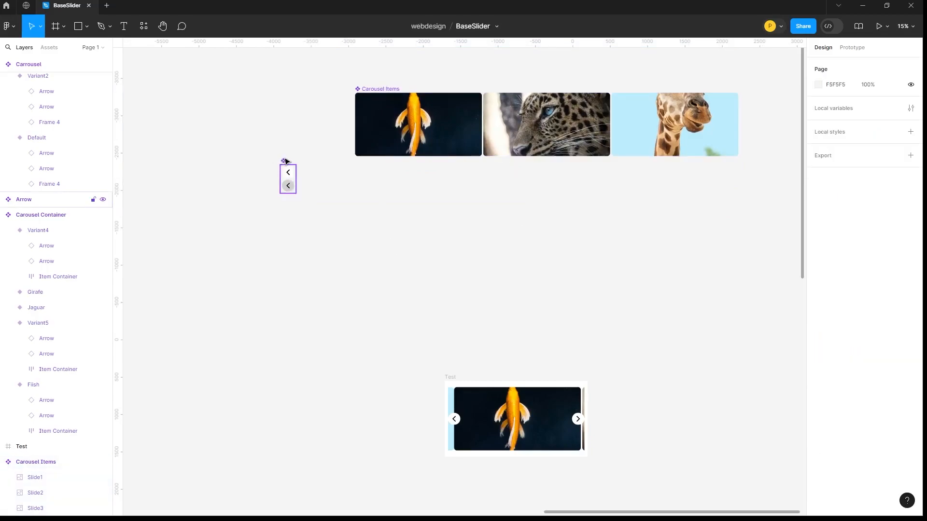
drag(285, 161, 273, 126)
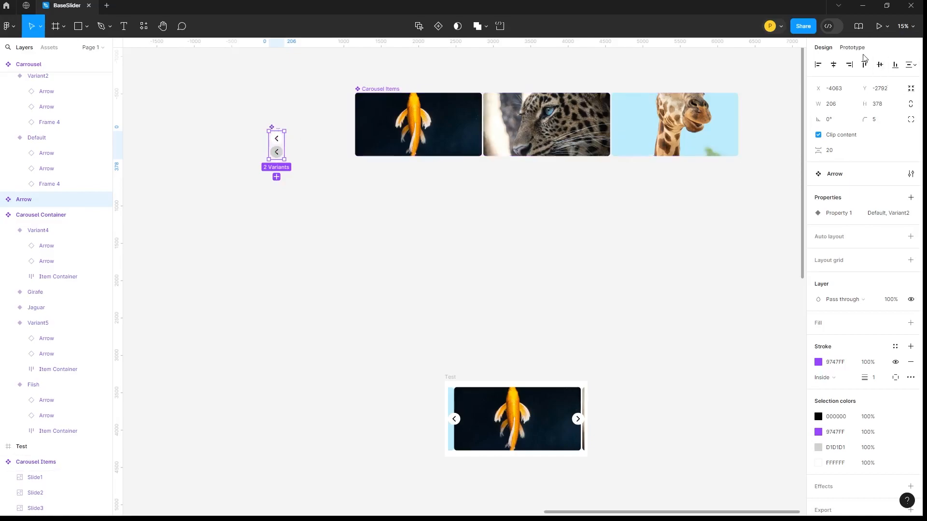
Remove the Click interaction from the white Arrow variant, keeping only its While hovering change to Variant2
click(852, 47)
scroll(245, 232, up, 2)
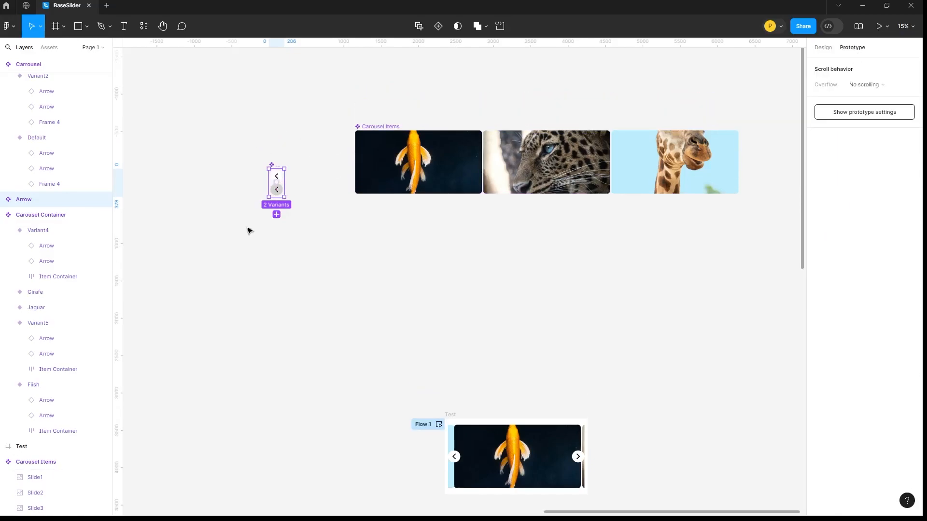
scroll(243, 180, up, 2)
scroll(242, 180, up, 10)
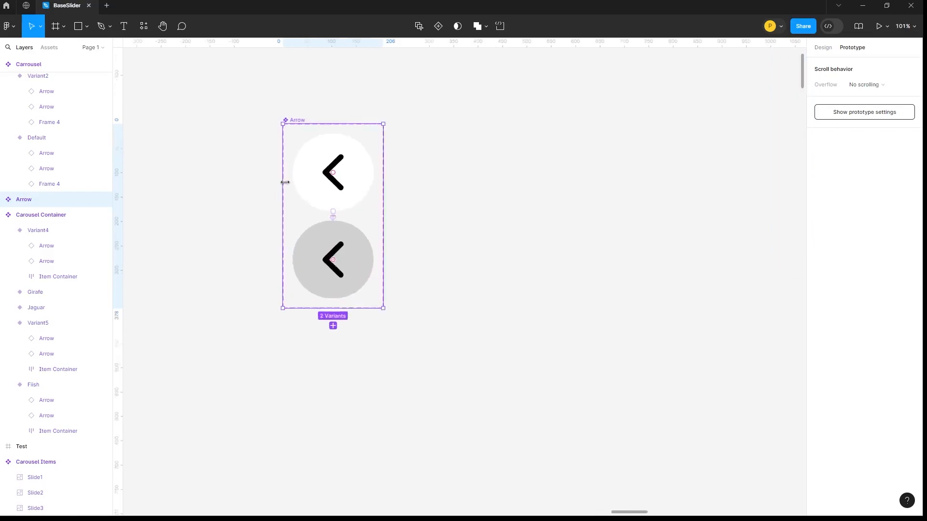
scroll(285, 184, up, 1)
click(374, 243)
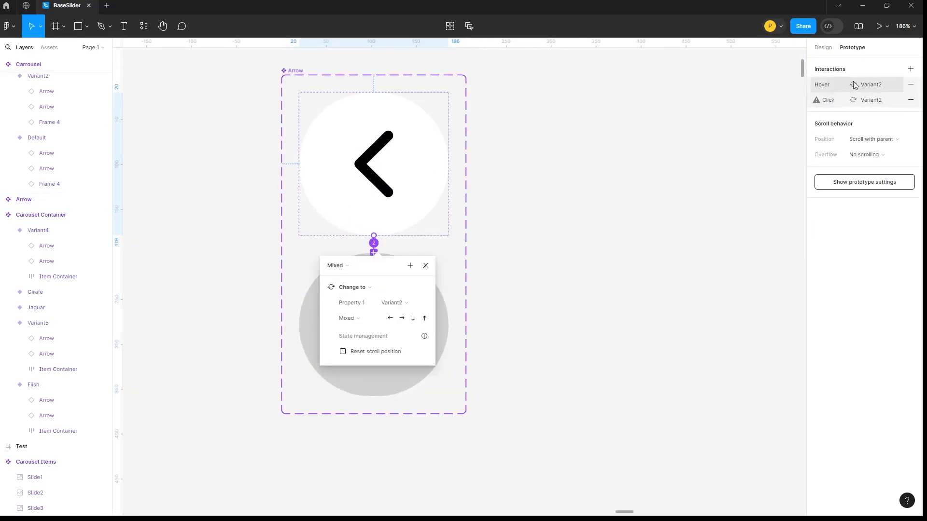
click(910, 100)
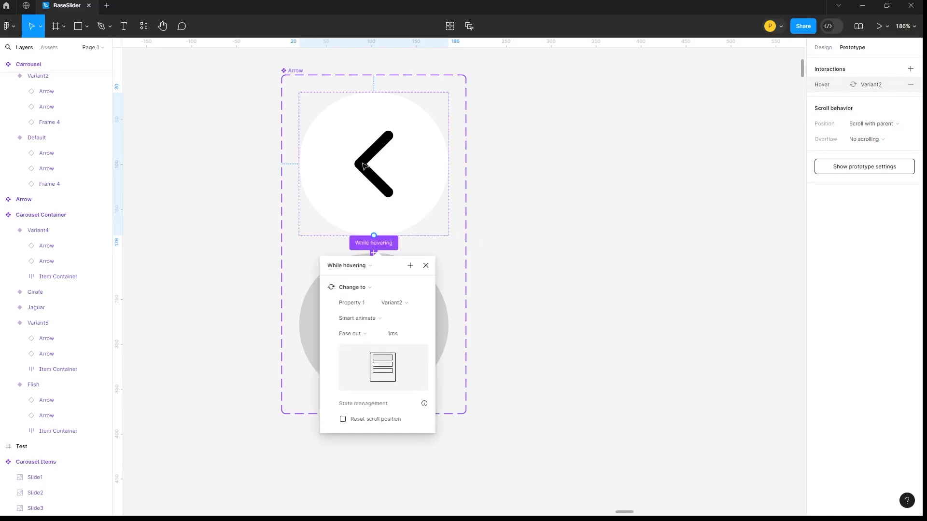
click(425, 266)
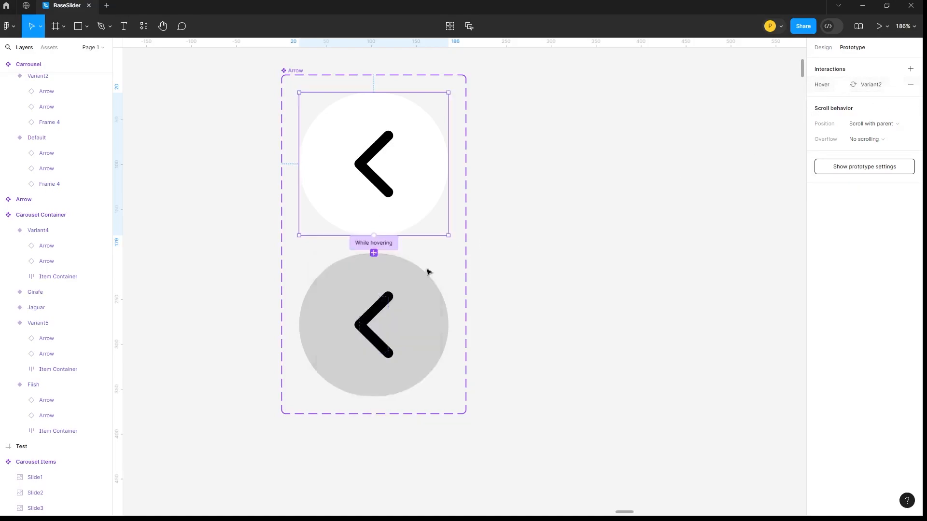
Shift the Carousel Items component slightly up and to the left, to about X -3055 and Y -3450
ctrl+scroll(517, 294, down, 3)
ctrl+scroll(563, 319, down, 10)
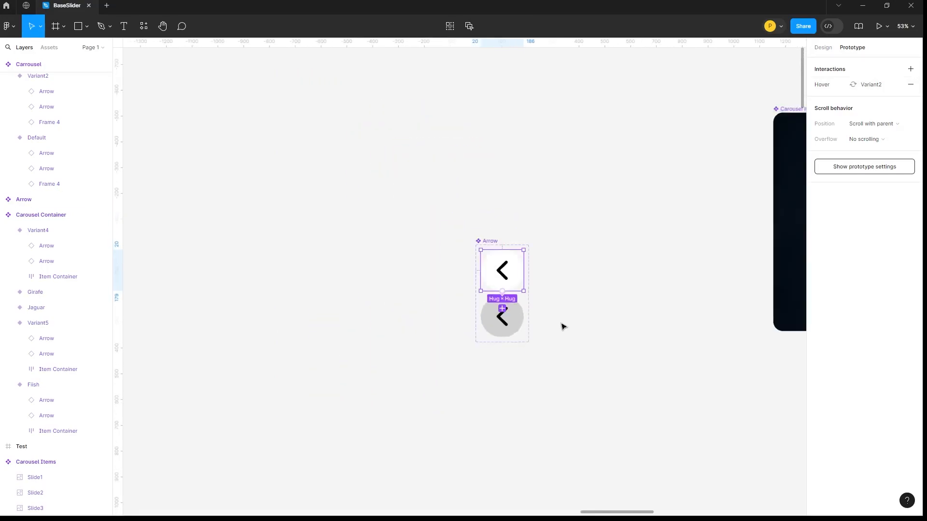
drag(658, 396, 346, 224)
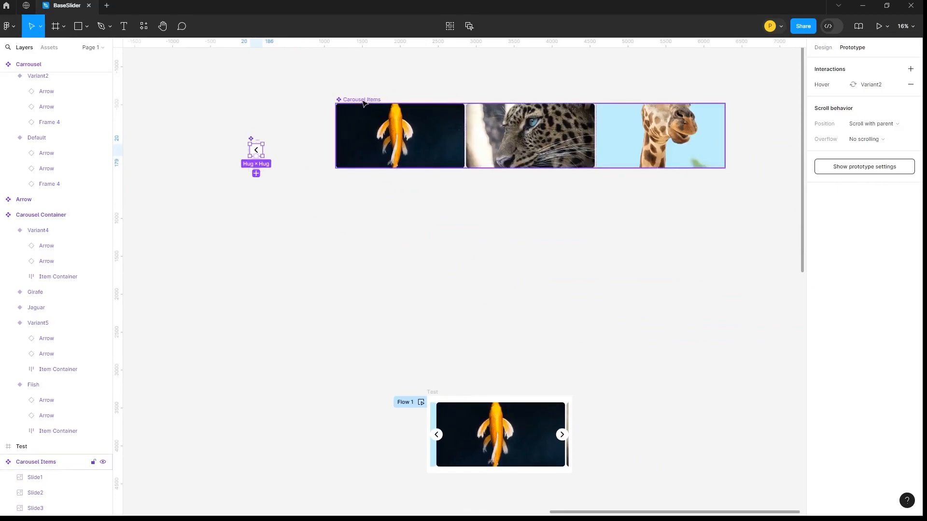
drag(362, 100, 351, 89)
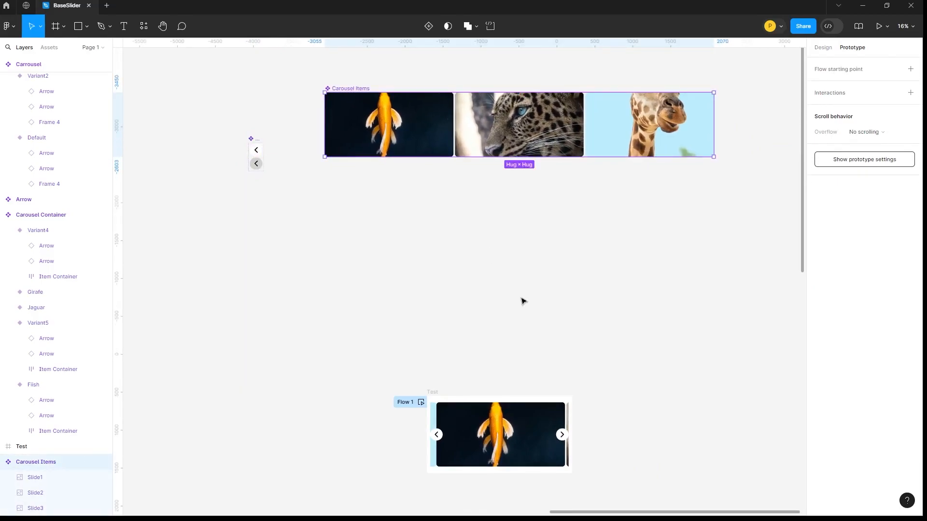
Move the Carousel Container component set with its five variants above the Carousel Items component
scroll(509, 294, down, 5)
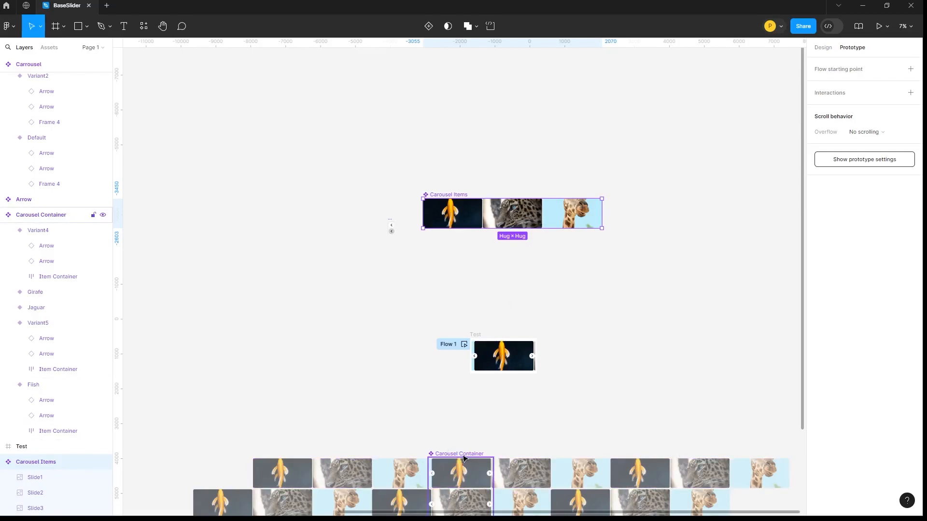
drag(465, 455, 453, 396)
scroll(452, 396, down, 2)
scroll(453, 396, down, 1)
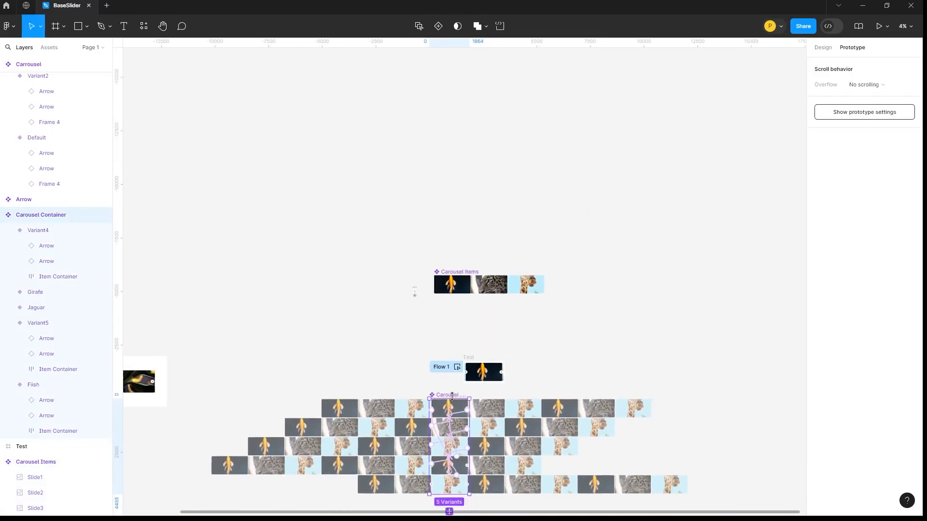
drag(452, 394, 481, 120)
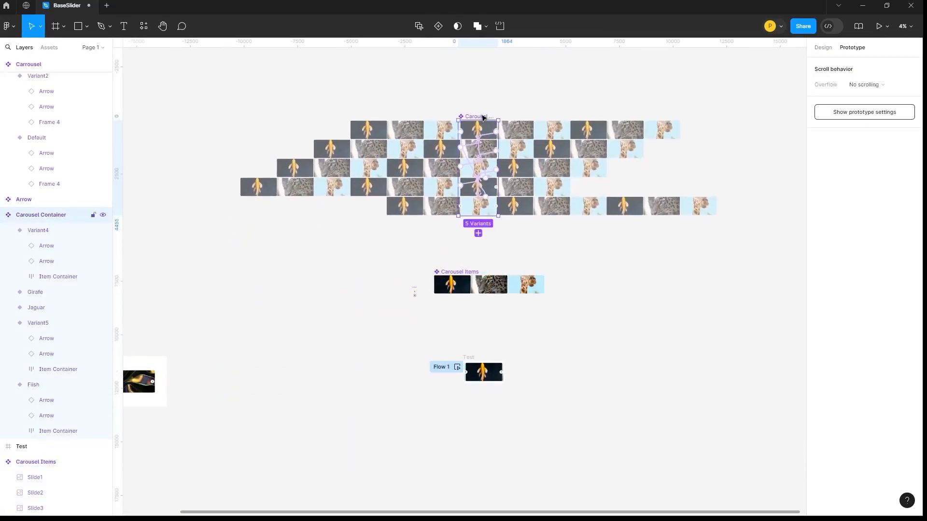
scroll(493, 108, up, 1)
scroll(493, 110, up, 1)
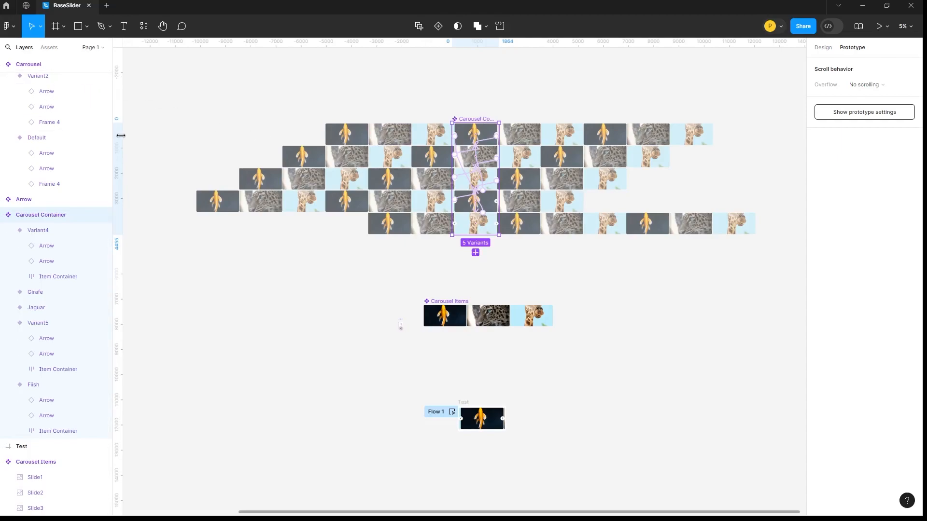
click(369, 98)
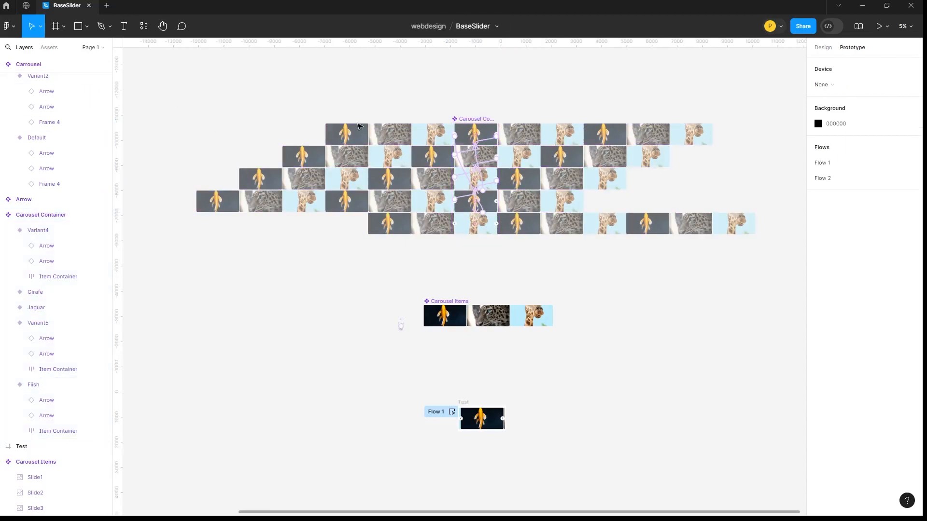
Place three instances of Carousel Items side by side in one row below the main component
click(488, 331)
drag(488, 331, 141, 377)
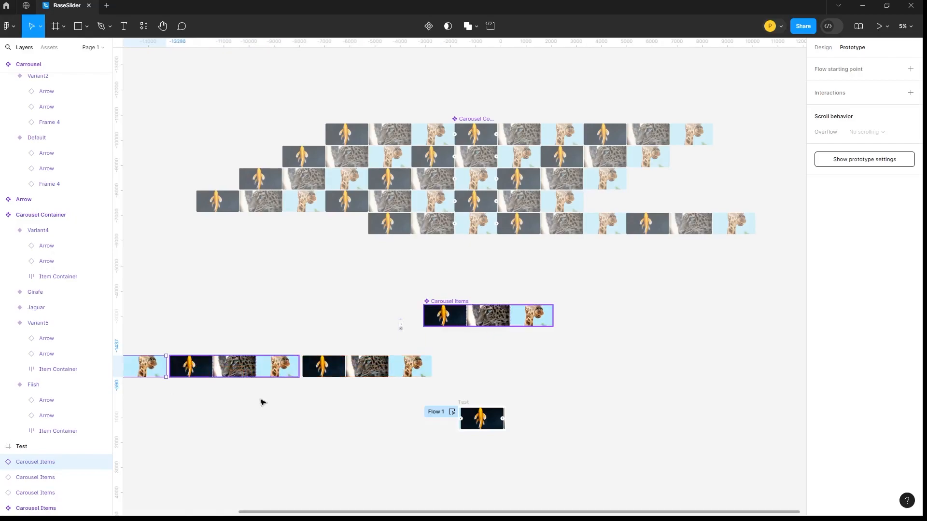
drag(251, 388, 354, 394)
click(160, 341)
drag(159, 341, 458, 389)
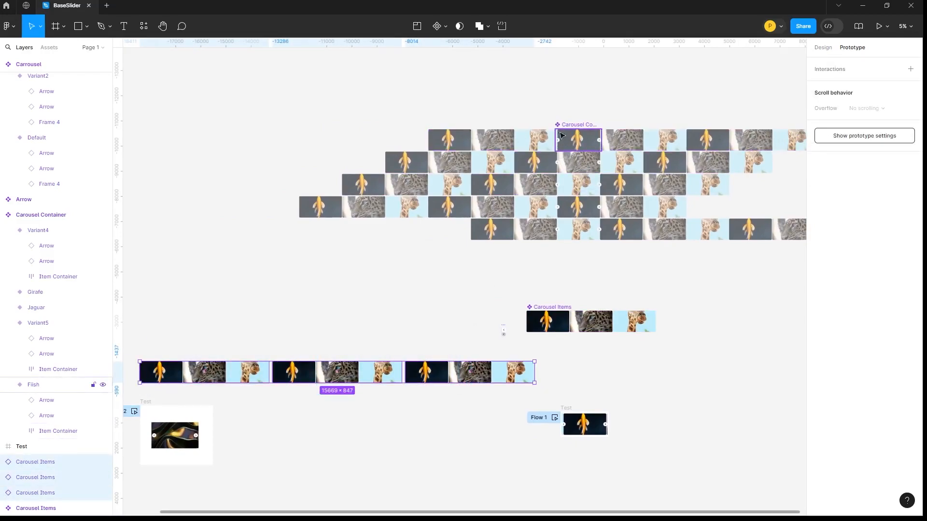
Delete the row of three Carousel Items instances
drag(431, 287, 399, 276)
drag(144, 322, 464, 380)
key(Delete)
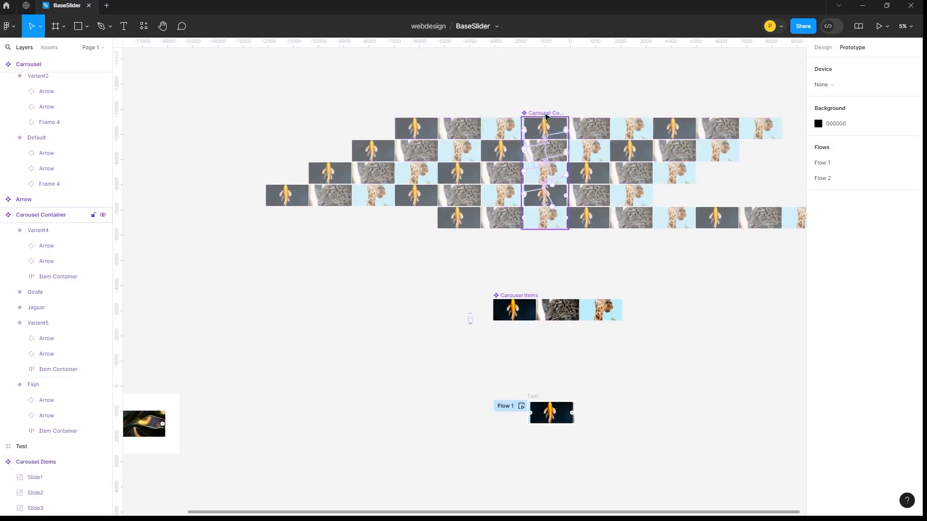
click(547, 117)
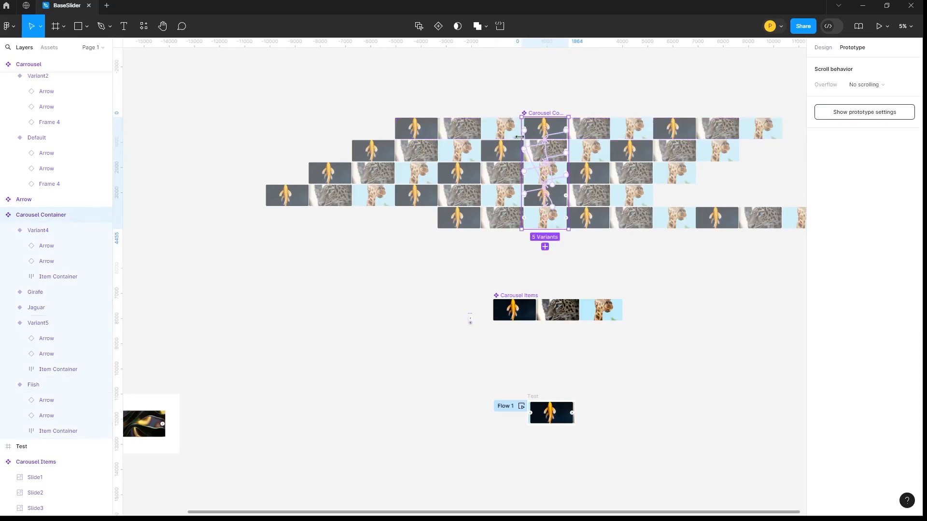
drag(520, 137, 469, 140)
key(ctrl+z)
Turn on Clip content for the Carousel Container component set to hide the slides extending beyond its frame
scroll(606, 101, up, 1)
scroll(607, 101, up, 2)
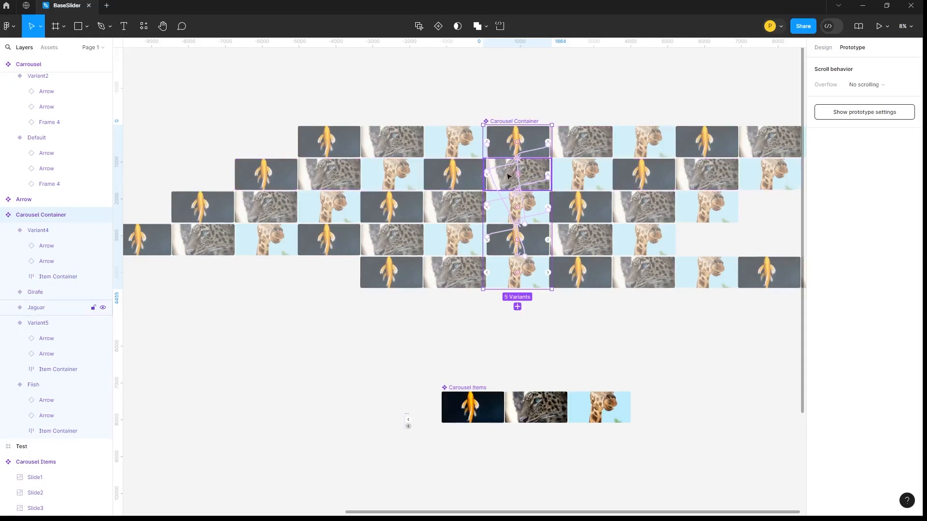
click(598, 78)
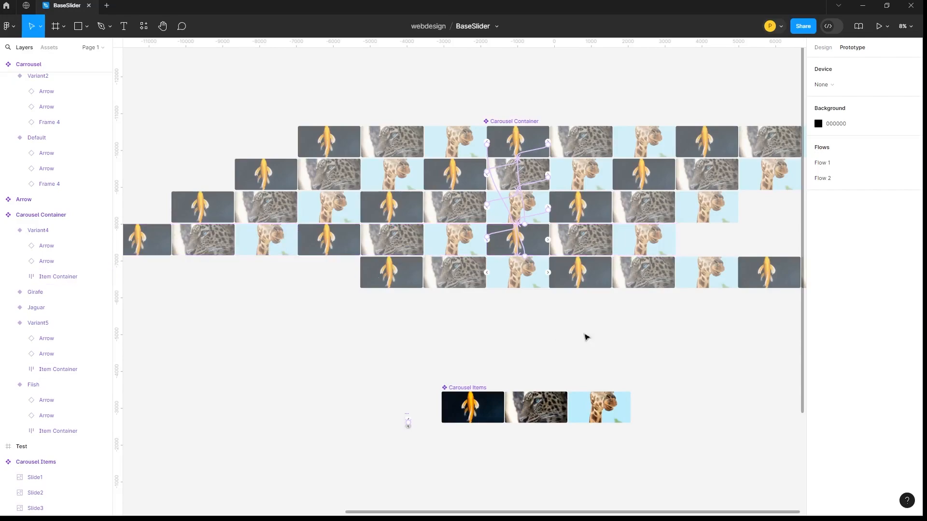
click(516, 121)
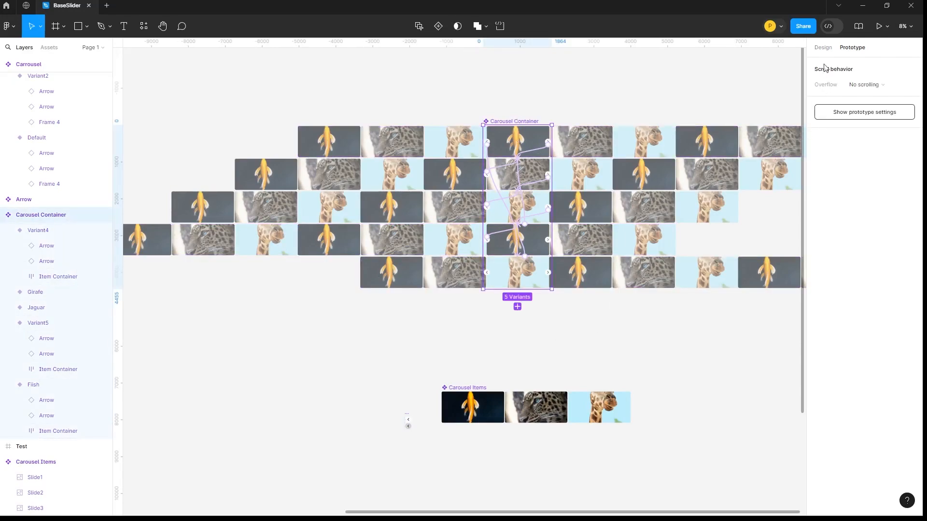
click(823, 47)
click(818, 135)
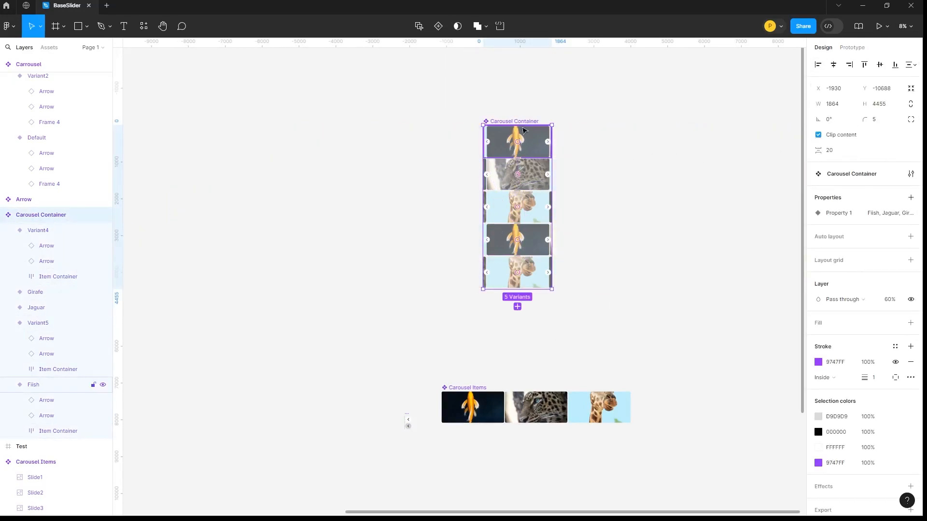
click(626, 195)
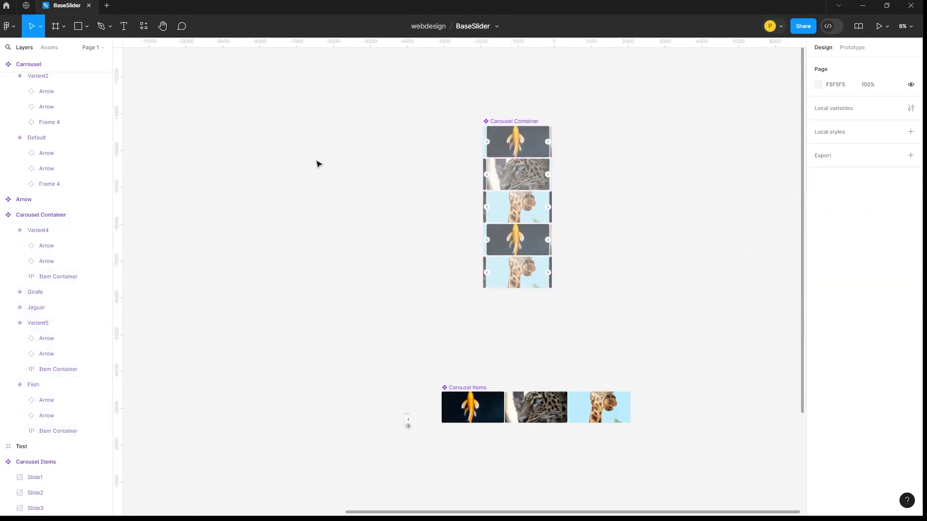
click(519, 118)
key(f)
drag(244, 132, 373, 237)
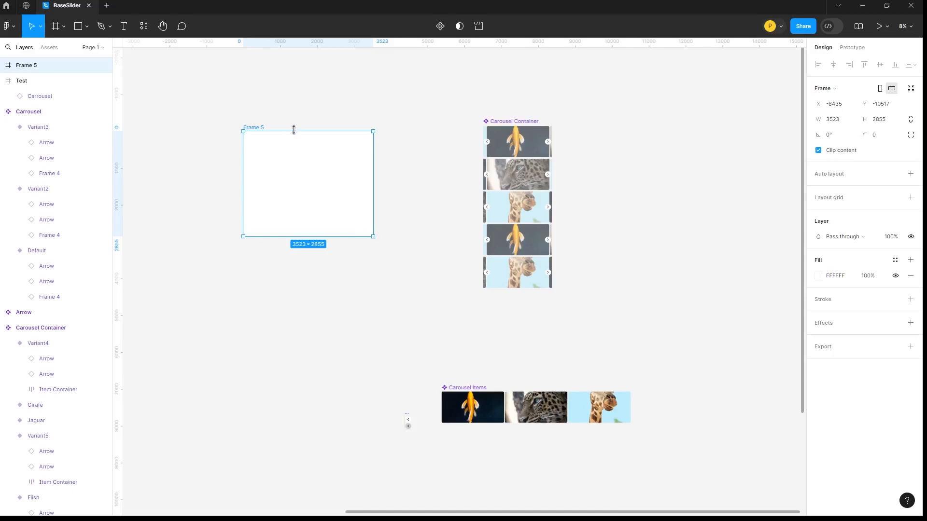
drag(374, 236, 309, 189)
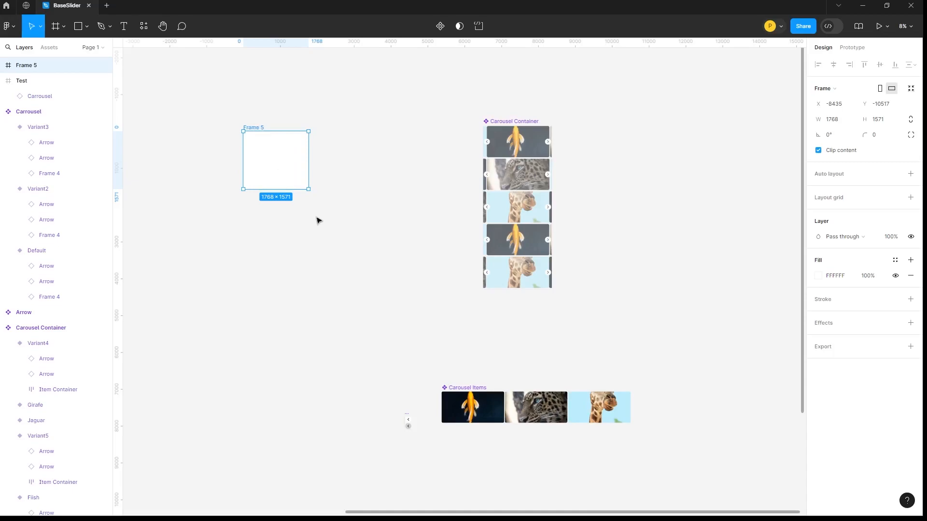
key(Delete)
Draw a rectangle about 7112 by 4756 beside the Carousel Container set and fill it with a red-to-gray linear gradient
click(78, 26)
drag(161, 114, 423, 289)
click(818, 198)
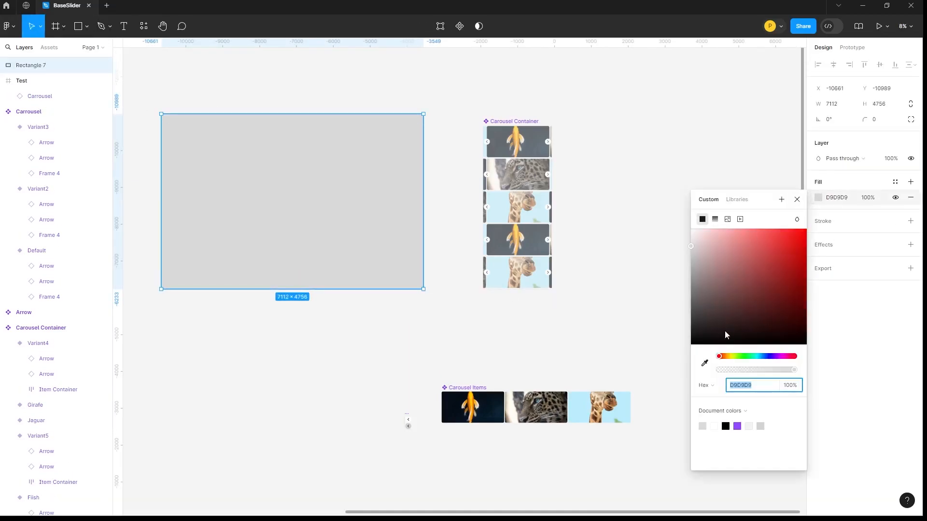
click(718, 220)
drag(756, 307, 810, 266)
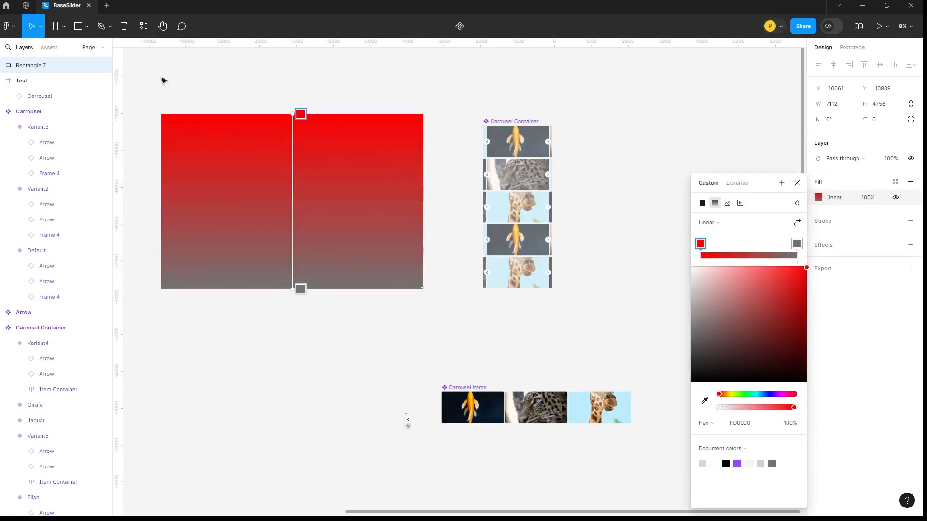
Enclose the gradient rectangle in a new frame enlarged to about 7501 by 5778, and delete both
click(55, 26)
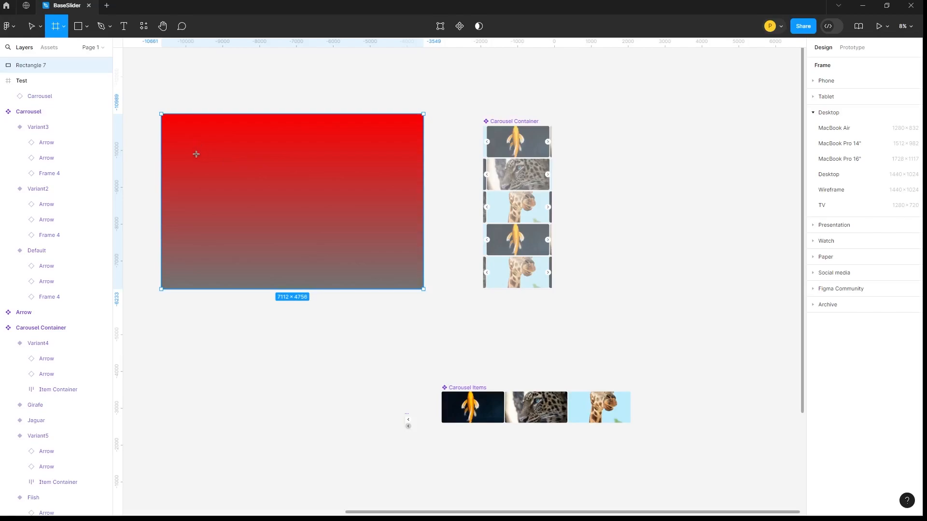
drag(192, 150, 389, 314)
click(252, 146)
drag(252, 146, 262, 187)
drag(206, 145, 179, 88)
drag(362, 256, 442, 304)
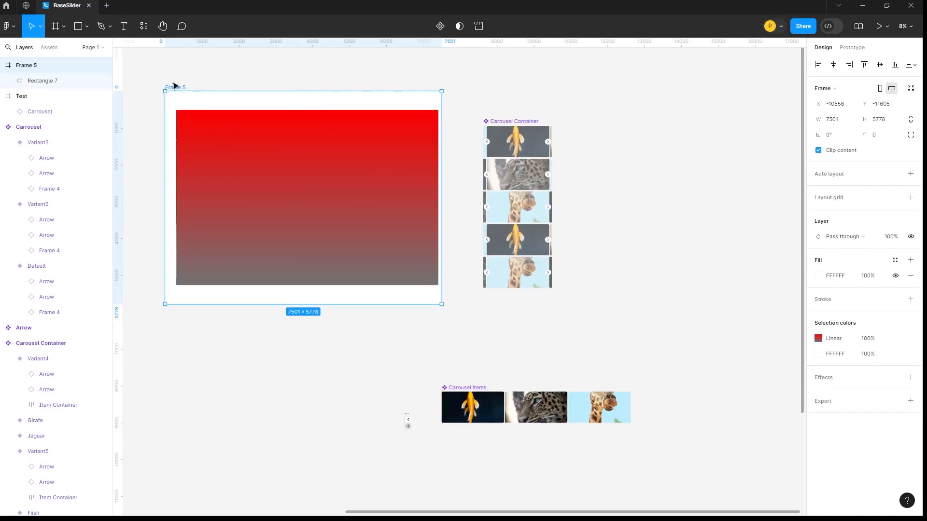
key(Delete)
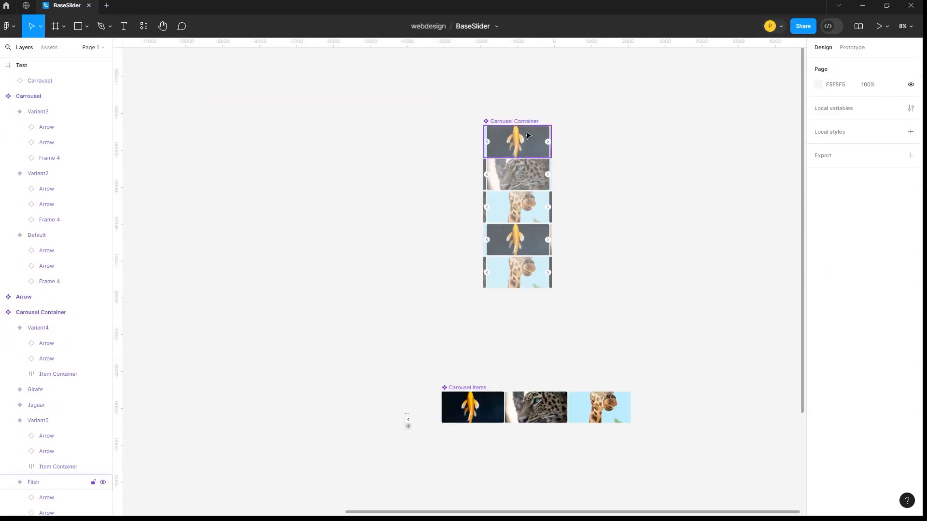
Turn off Clip content for the Carousel Container component set to reveal the slides outside its frame
click(518, 126)
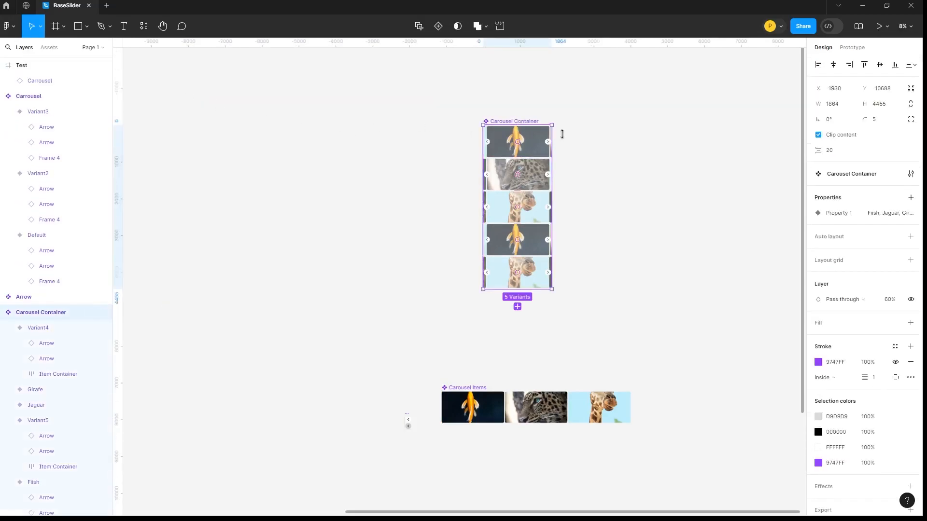
click(836, 137)
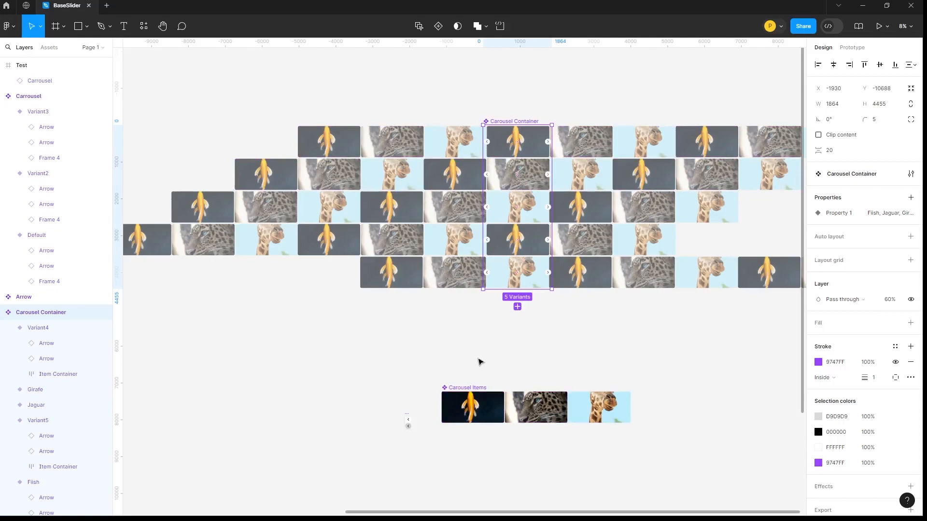
drag(584, 309, 548, 379)
Place three instances of Carousel Items side by side in a row above the Carousel Container set
alt+drag(495, 478, 466, 100)
drag(494, 143, 476, 326)
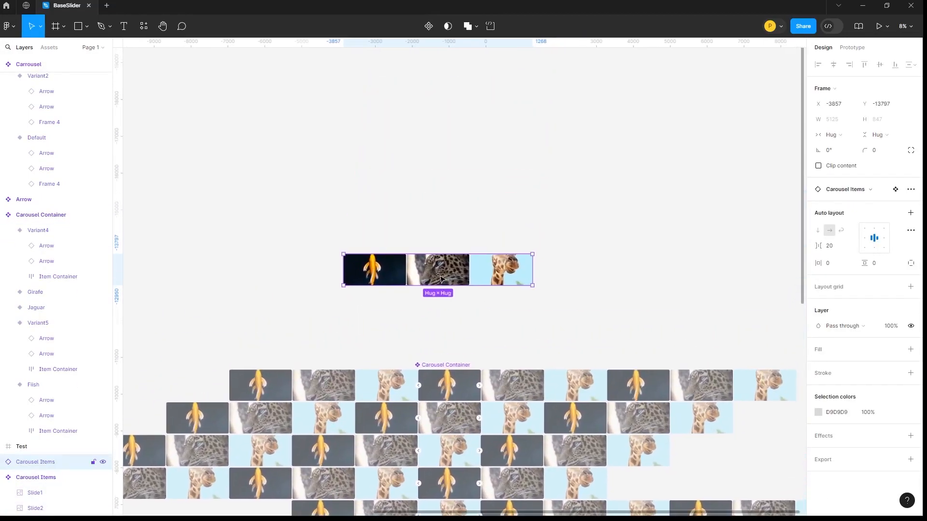
alt+drag(393, 270, 586, 281)
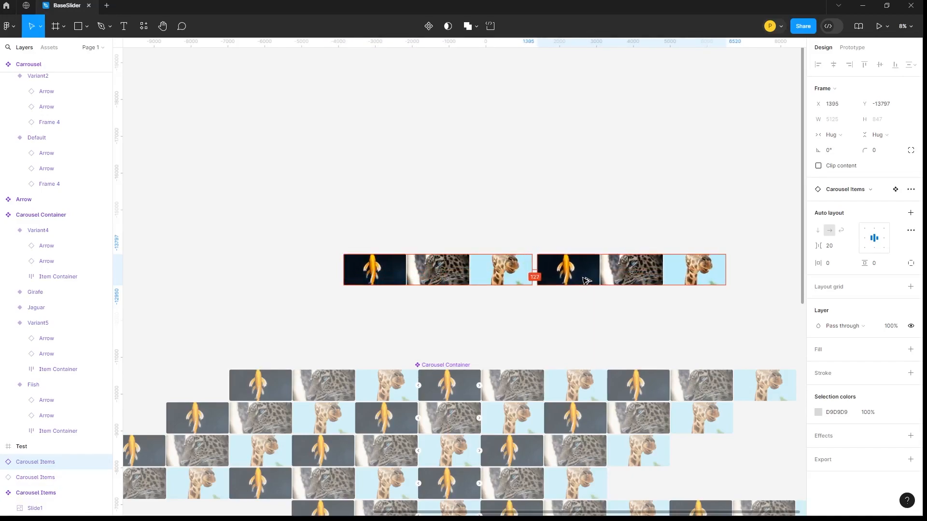
alt+drag(509, 278, 315, 294)
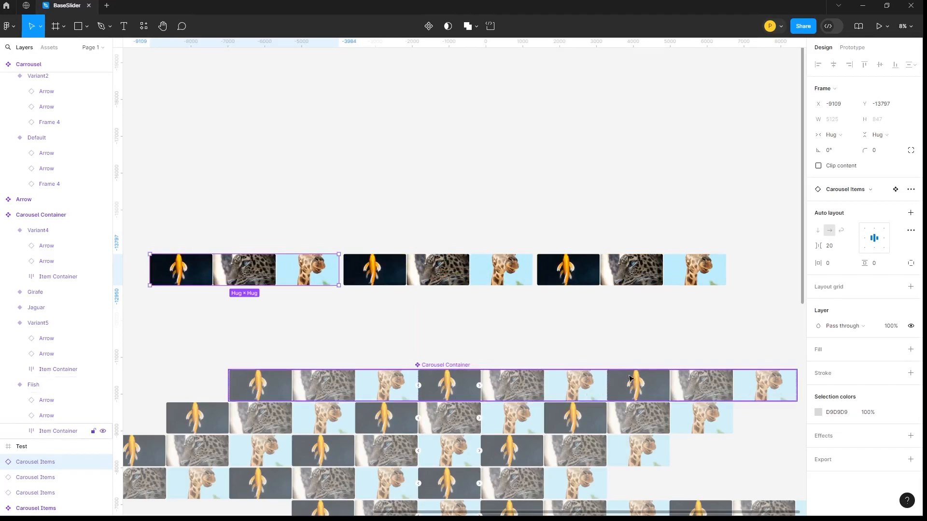
Combine the three Carousel Items instances in a horizontal auto layout frame with a spacing of 20
drag(141, 198, 743, 326)
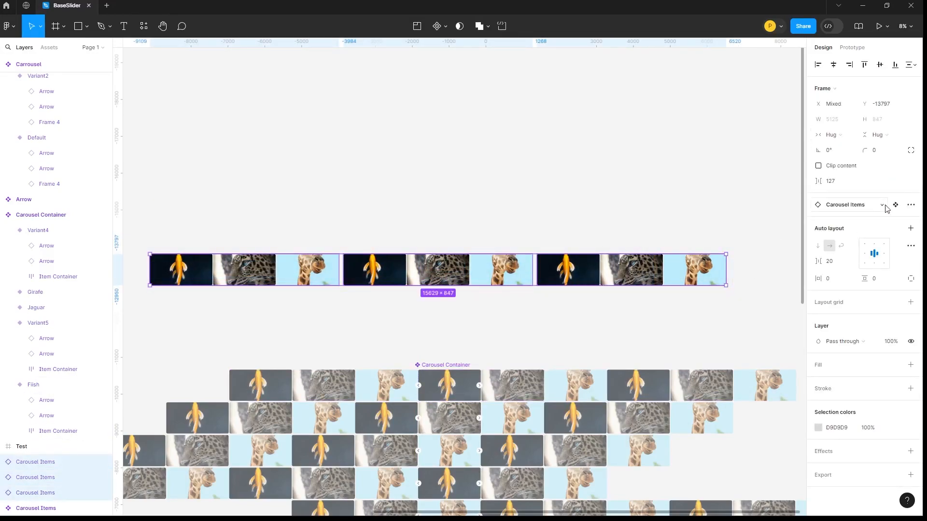
click(910, 229)
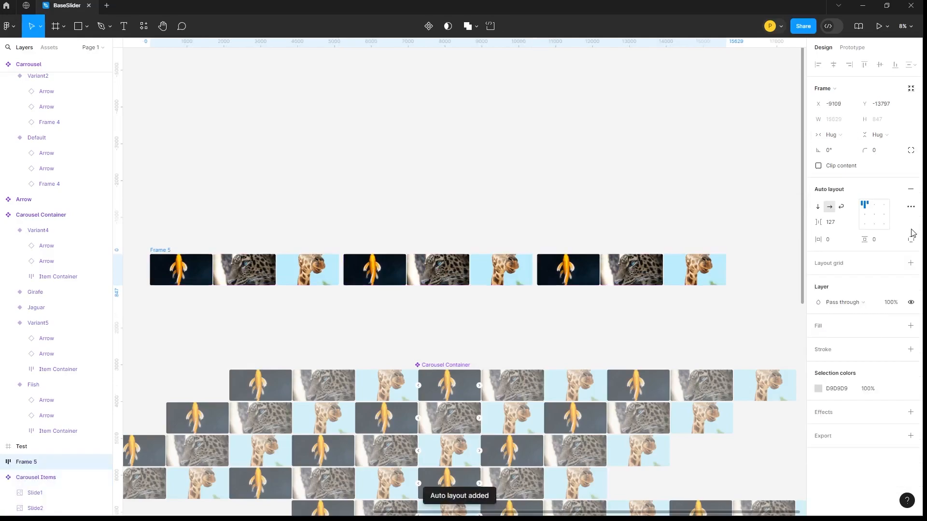
click(833, 223)
text(20)
key(Return)
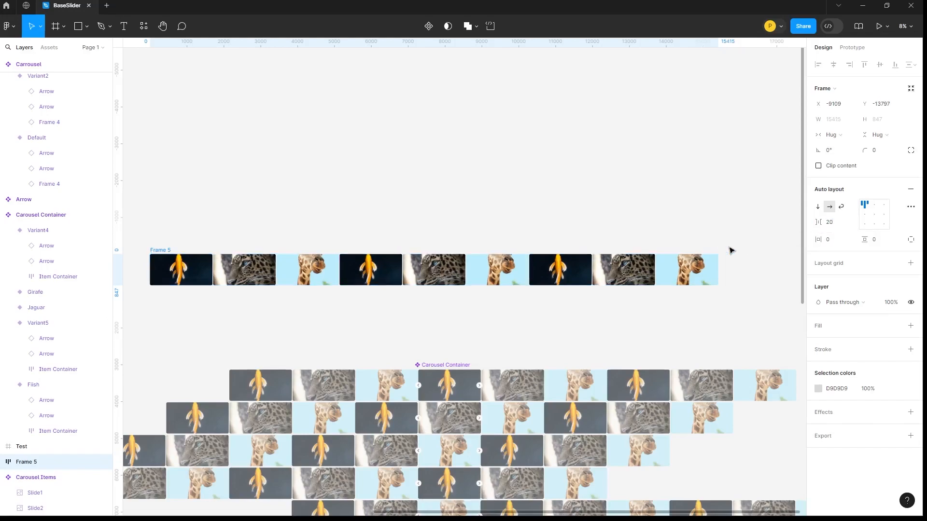
Move the auto layout row higher, narrow its frame to about 1695 to fit the first slide, and turn on Clip content
drag(164, 253, 192, 208)
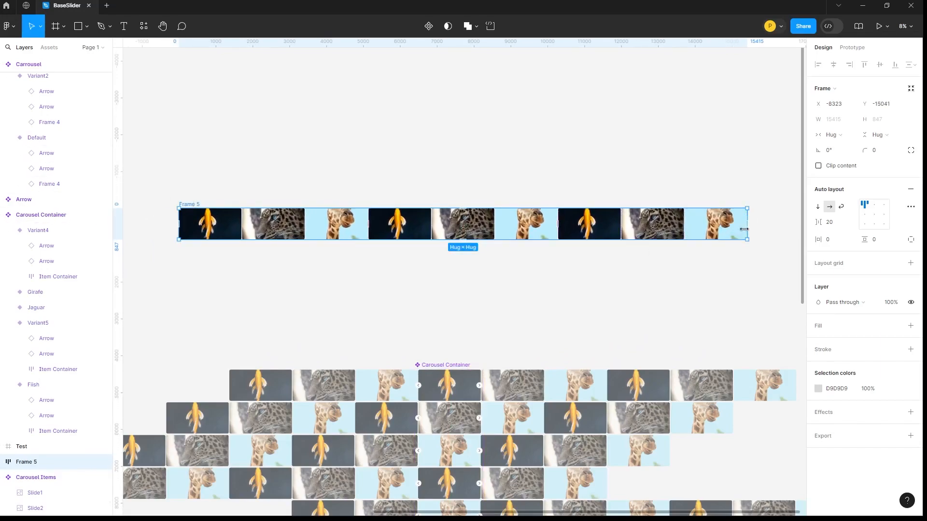
drag(750, 231, 240, 236)
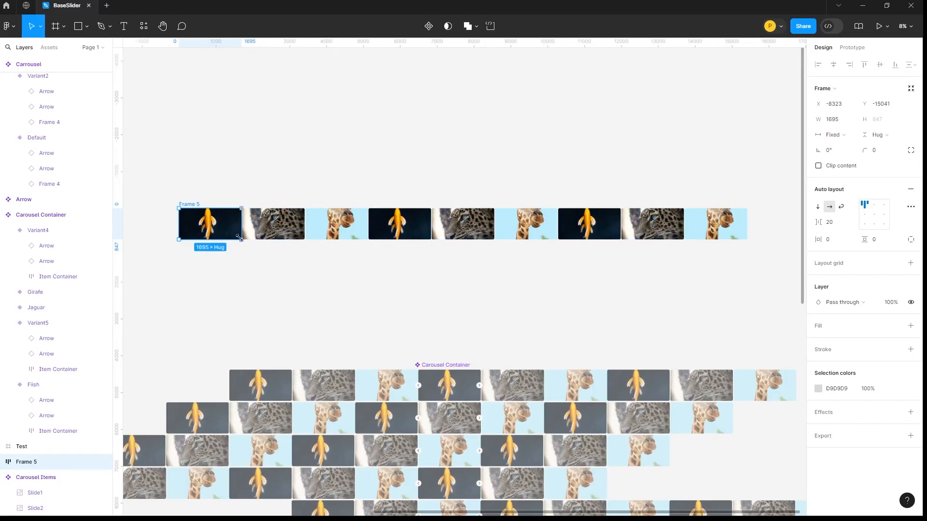
click(838, 166)
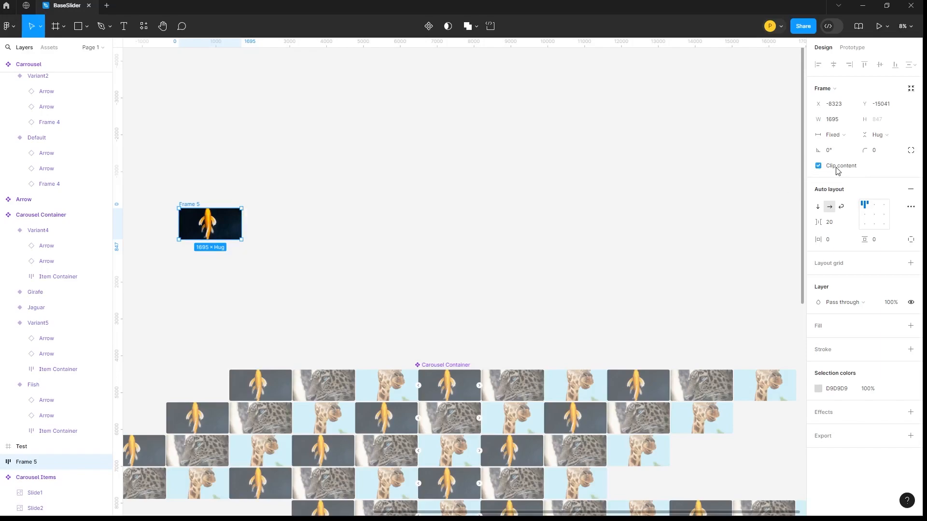
drag(240, 225, 239, 246)
Toggle Clip content on the Carousel Container component set, ending with it turned on
click(438, 366)
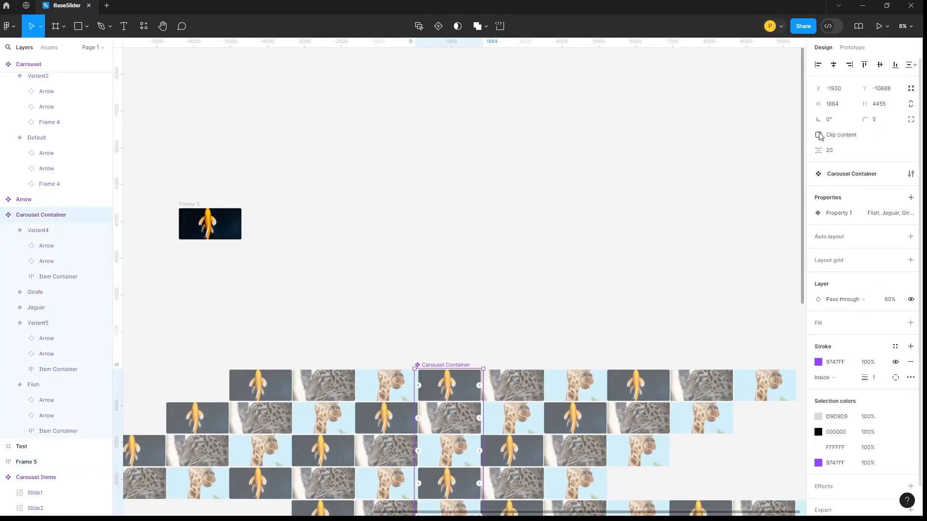
click(818, 135)
click(819, 136)
click(819, 135)
click(314, 208)
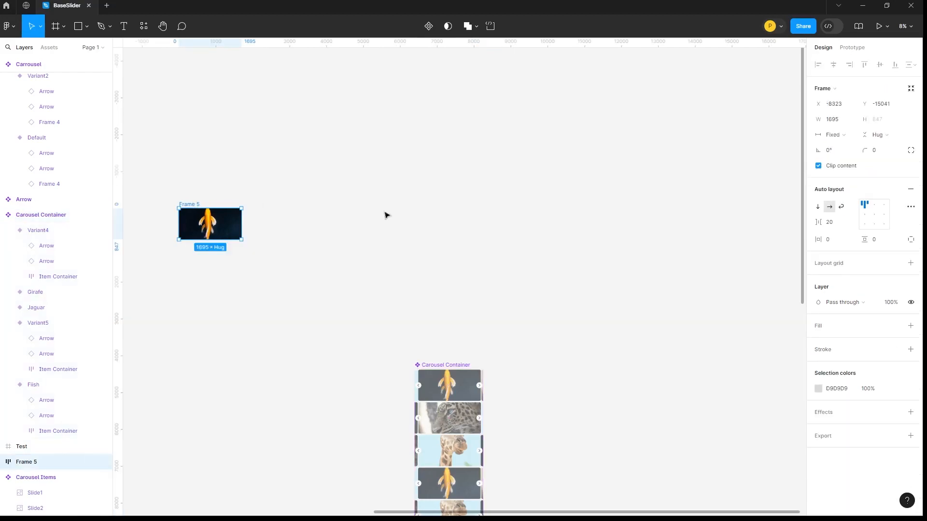
Turn the clipped single-slide frame into a component set with three variants and move the Carousel Container set beside it
drag(192, 206, 447, 144)
click(428, 26)
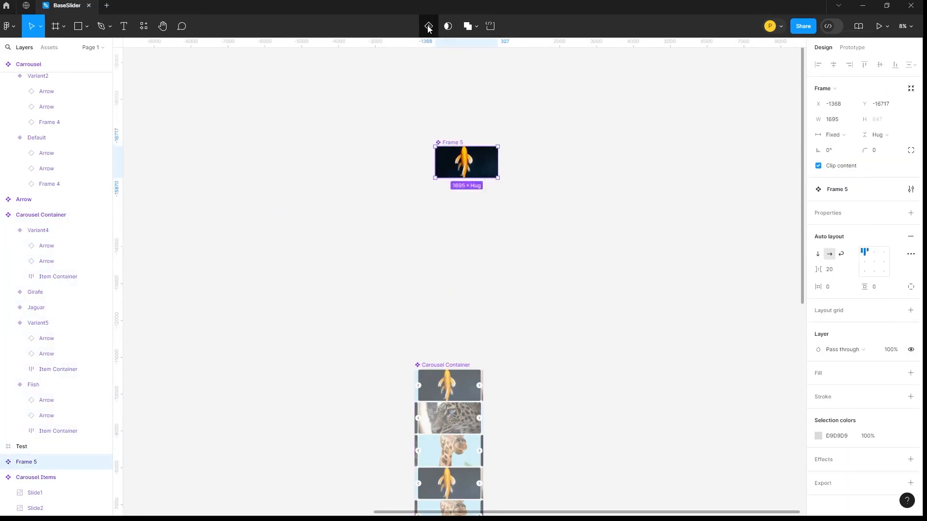
click(428, 26)
click(426, 25)
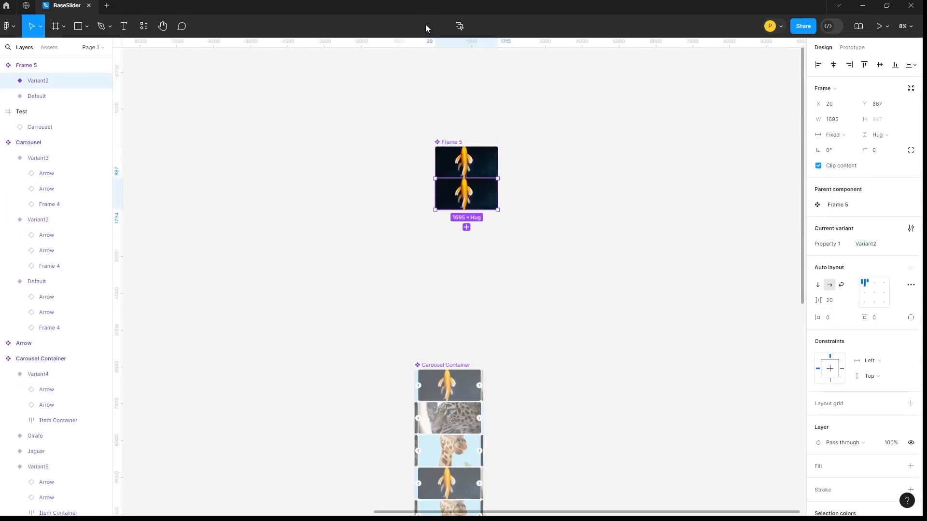
click(466, 228)
drag(445, 367, 237, 218)
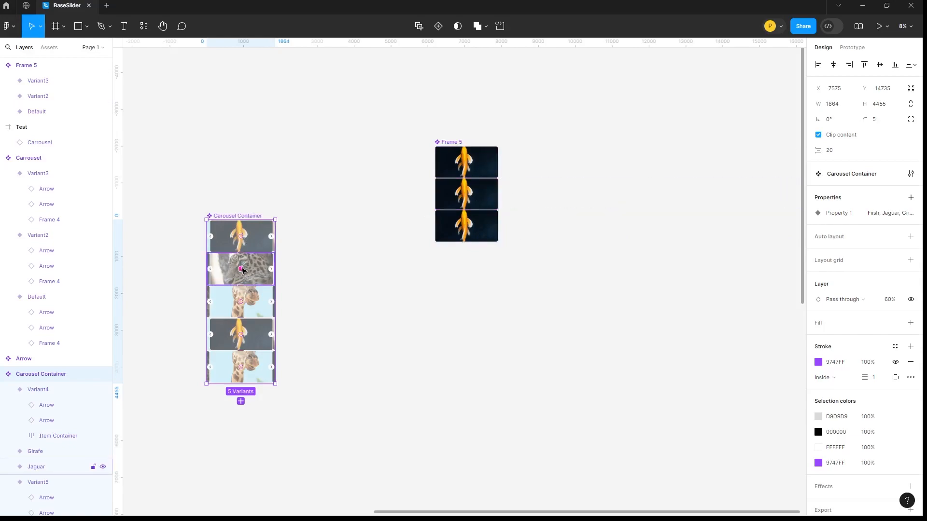
Select the three Carousel Items instances inside Variant2 of Frame 5 and try to shift them within the frame
click(475, 203)
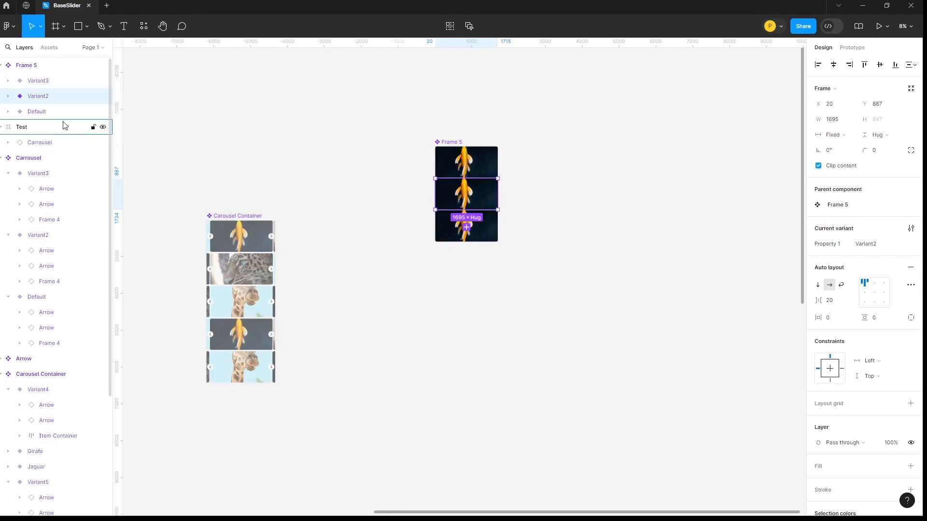
click(8, 96)
click(60, 115)
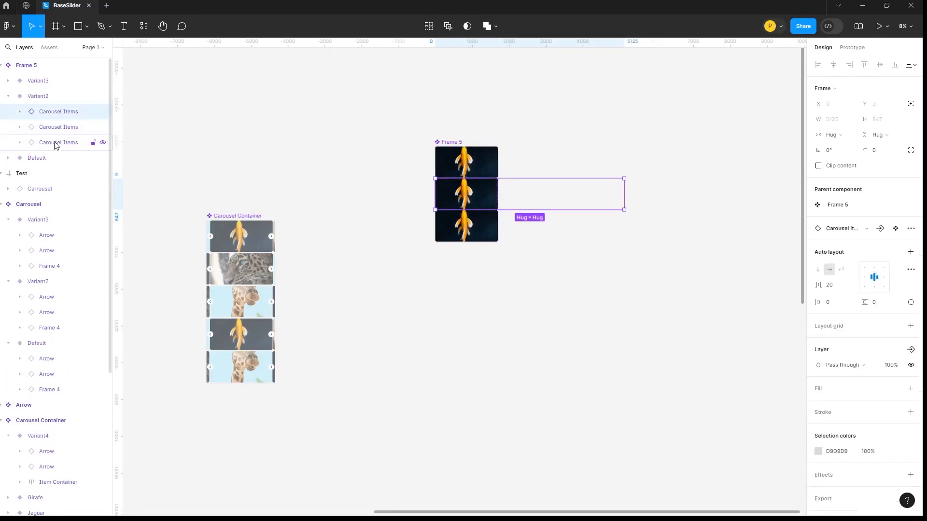
shift+click(56, 142)
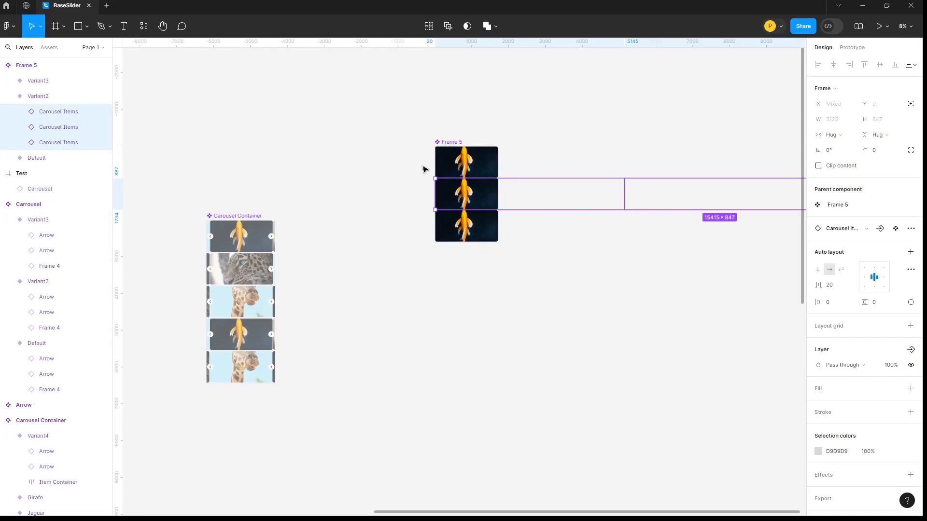
click(103, 112)
click(103, 112)
click(44, 112)
click(50, 127)
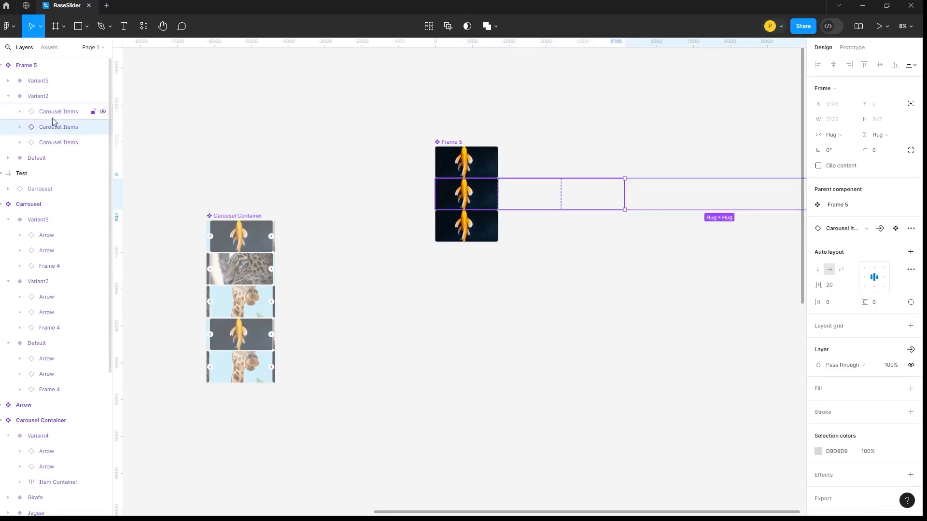
click(54, 114)
shift+click(53, 145)
drag(637, 201, 466, 235)
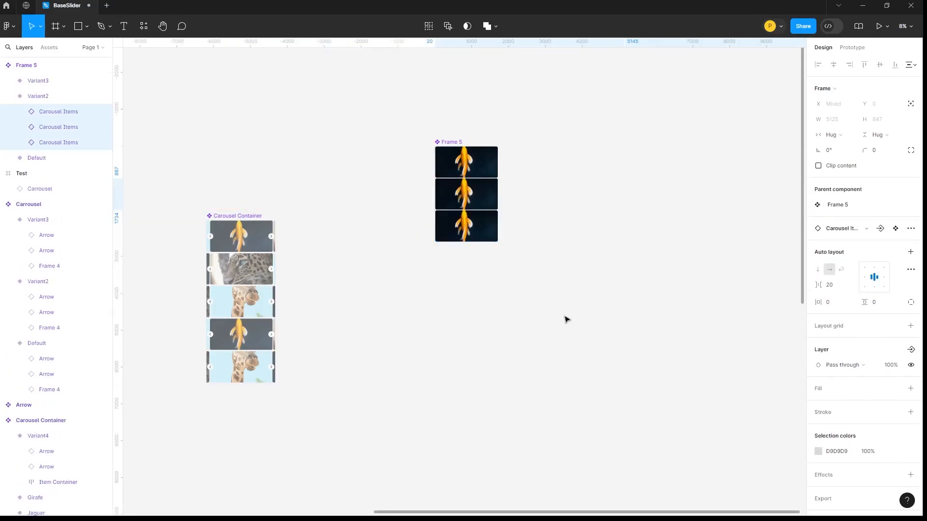
Delete the three-variant Frame 5 component set and move the Carousel Container set into the freed space
click(450, 143)
key(Delete)
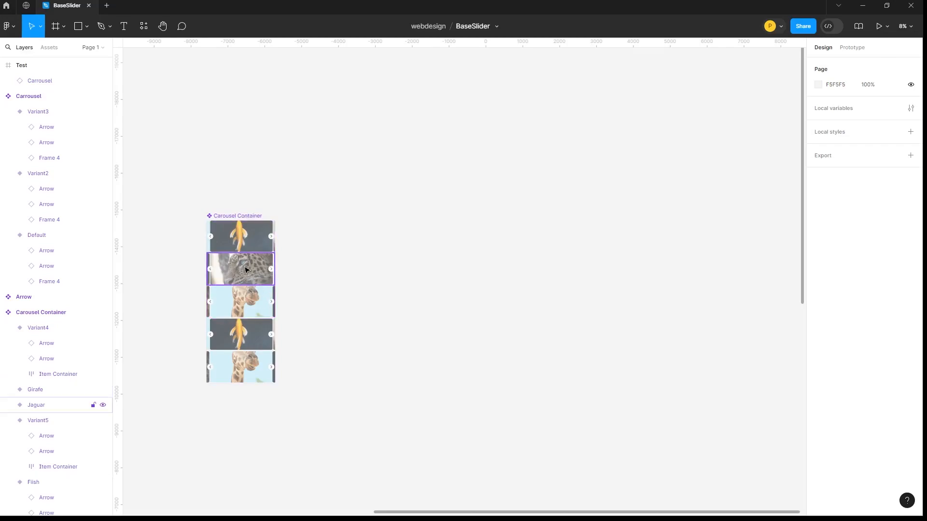
drag(239, 217, 478, 166)
Turn off Clip content on the Carousel Container set to compare how the slide rows are offset in its five variants
click(841, 135)
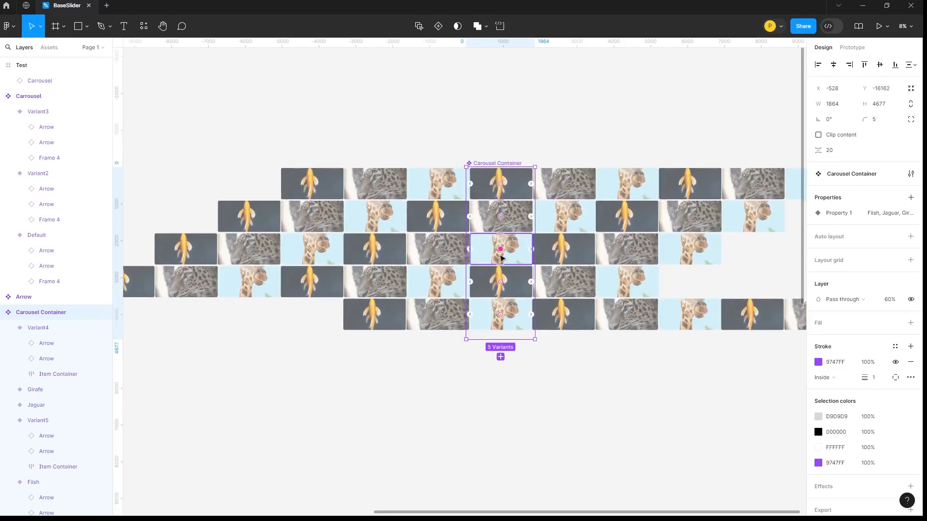
scroll(502, 256, down, 2)
scroll(574, 408, down, 1)
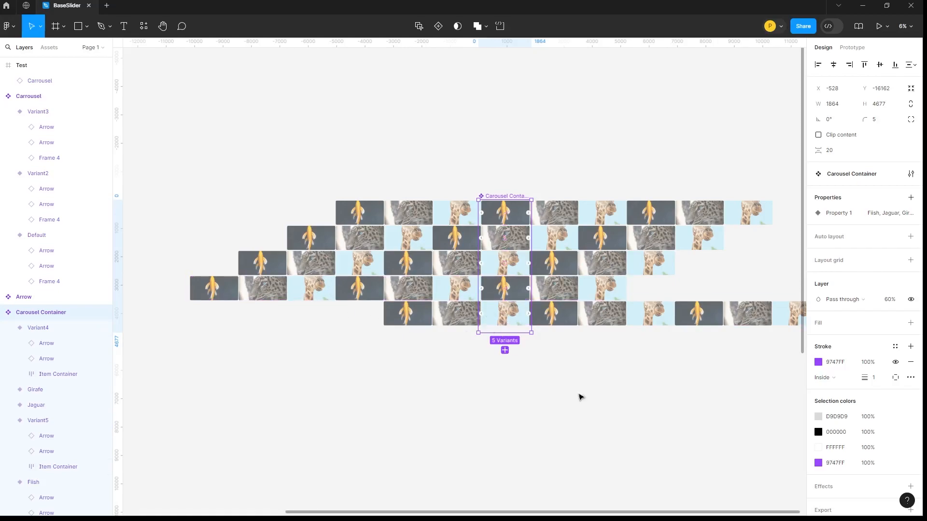
click(594, 401)
Turn Clip content back on for the Carousel Container component set so only the slides within its frame show
click(502, 201)
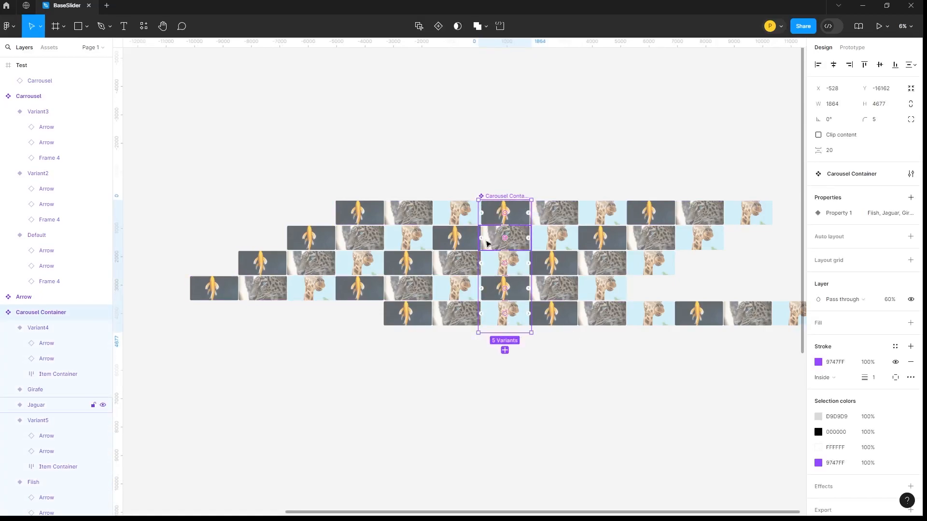
click(832, 139)
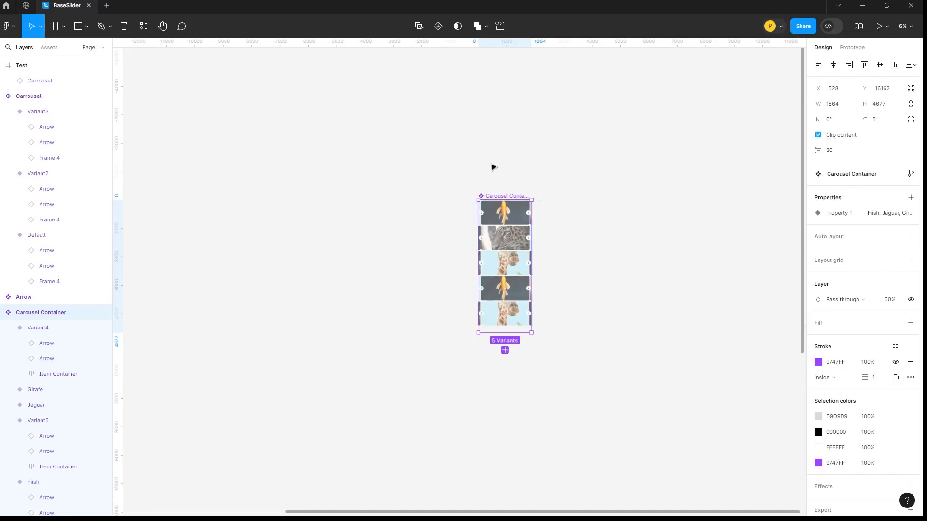
click(488, 167)
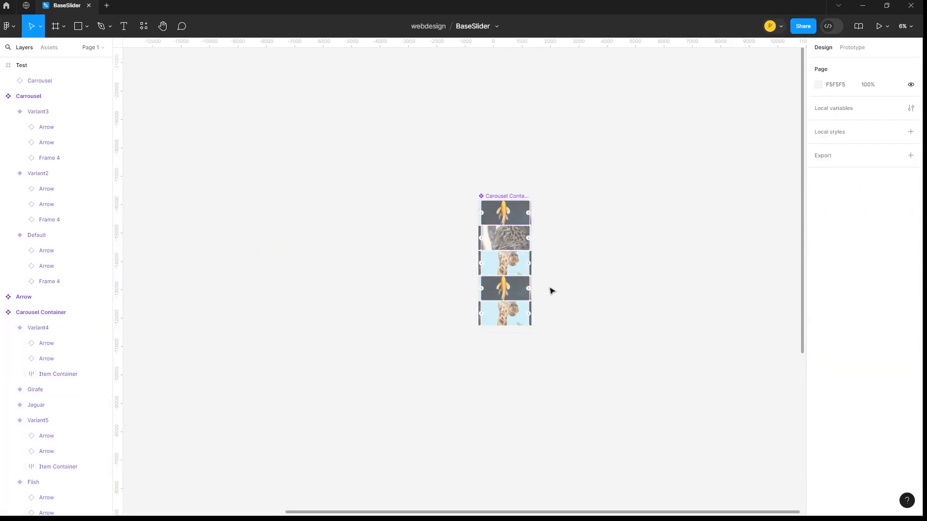
scroll(537, 280, up, 2)
scroll(531, 261, up, 4)
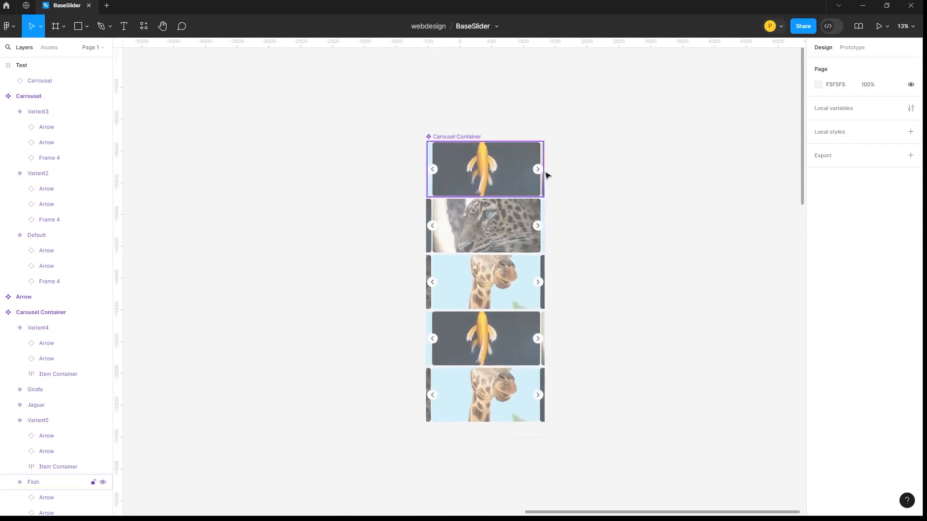
Show the prototype connections of the Carousel Container set and inspect the on-click interaction of the Fiish variant's next arrow
click(543, 145)
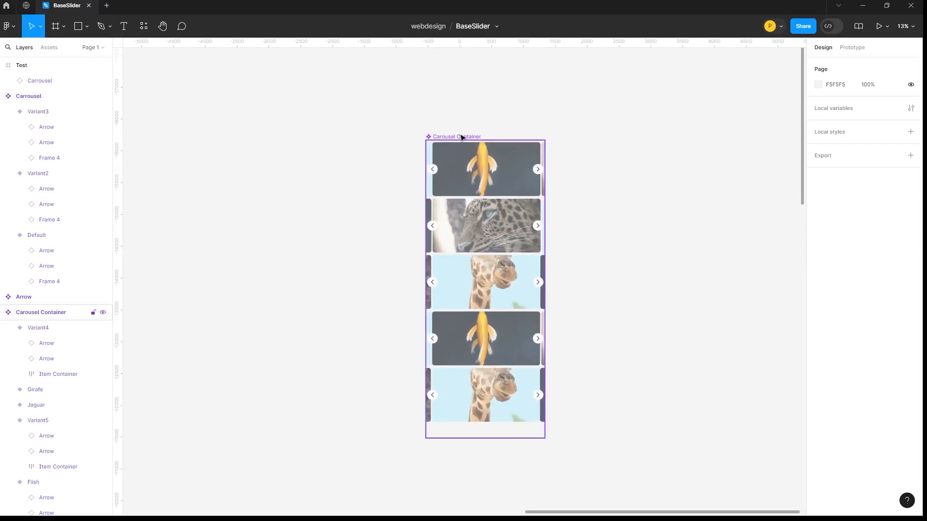
click(853, 47)
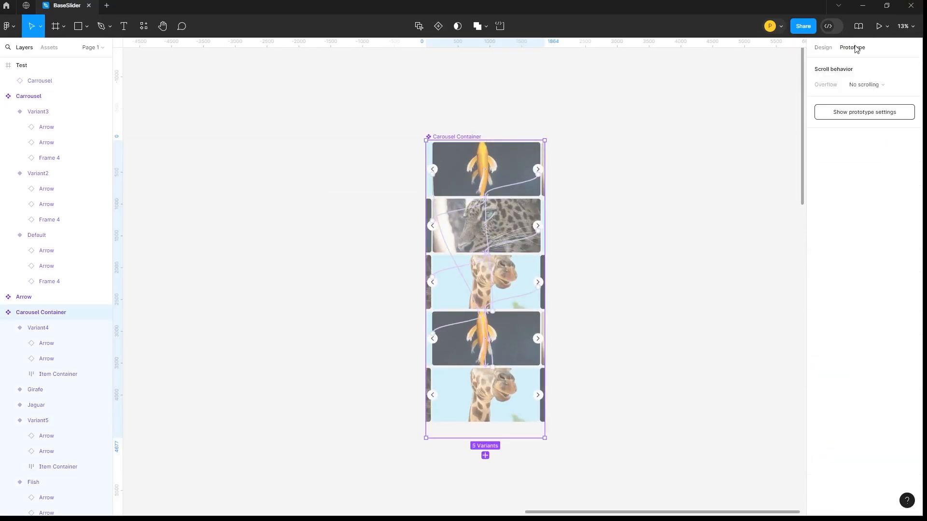
click(686, 179)
click(538, 169)
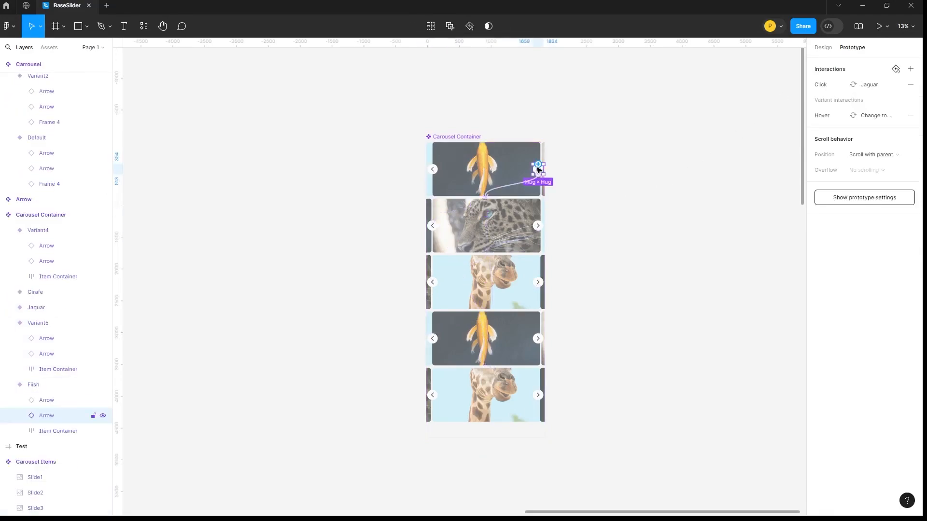
click(537, 170)
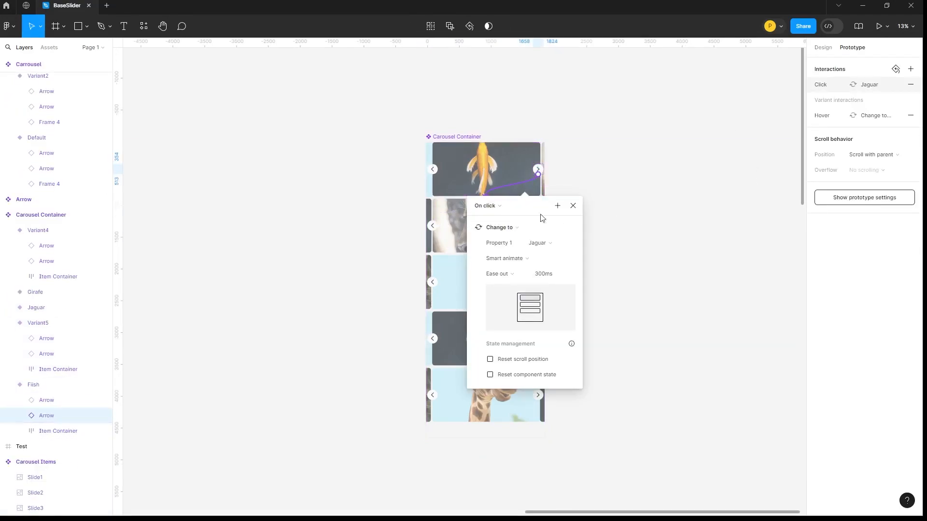
click(681, 276)
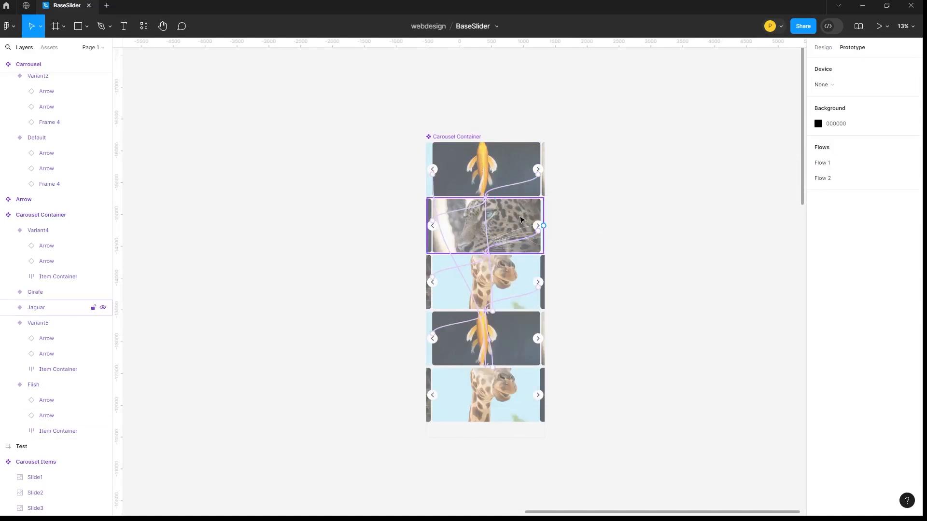
click(538, 169)
click(537, 171)
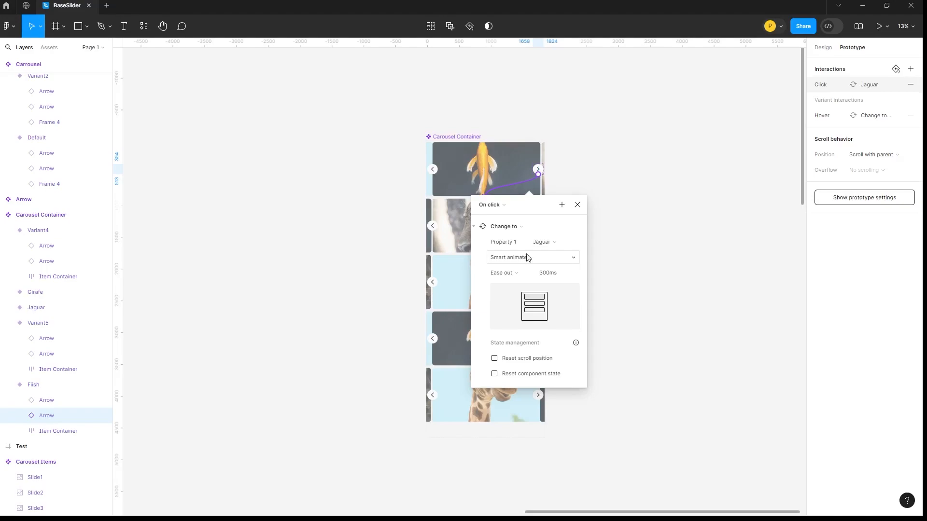
click(577, 204)
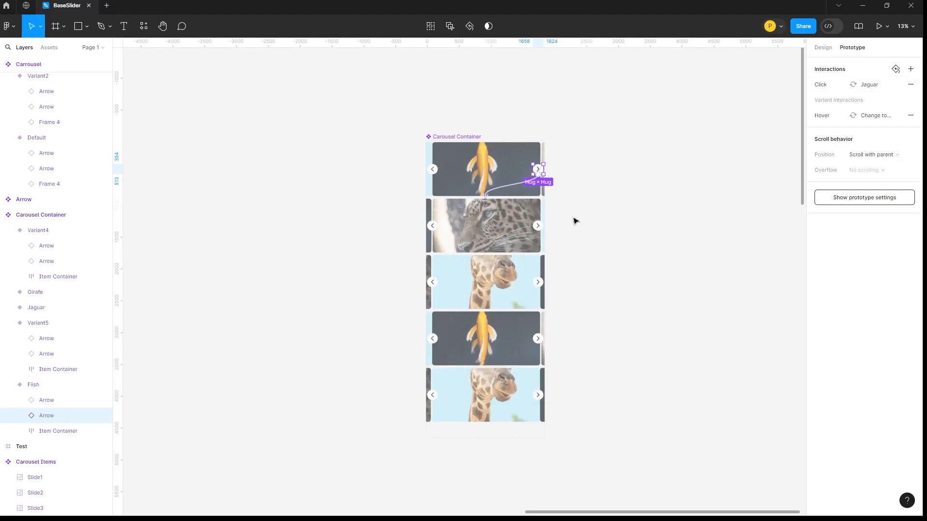
Inspect the on-click interactions of the next arrows in the Jaguar and Girafe variants
click(538, 225)
click(537, 226)
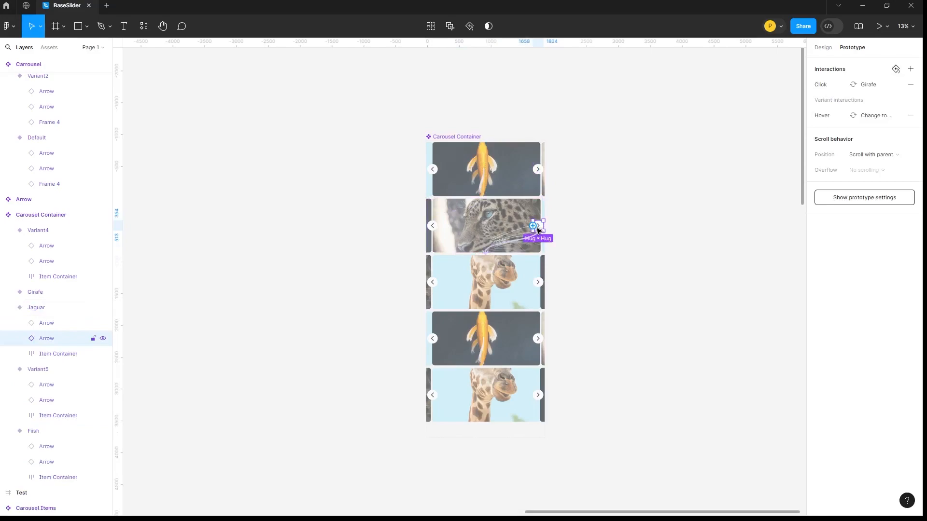
click(515, 244)
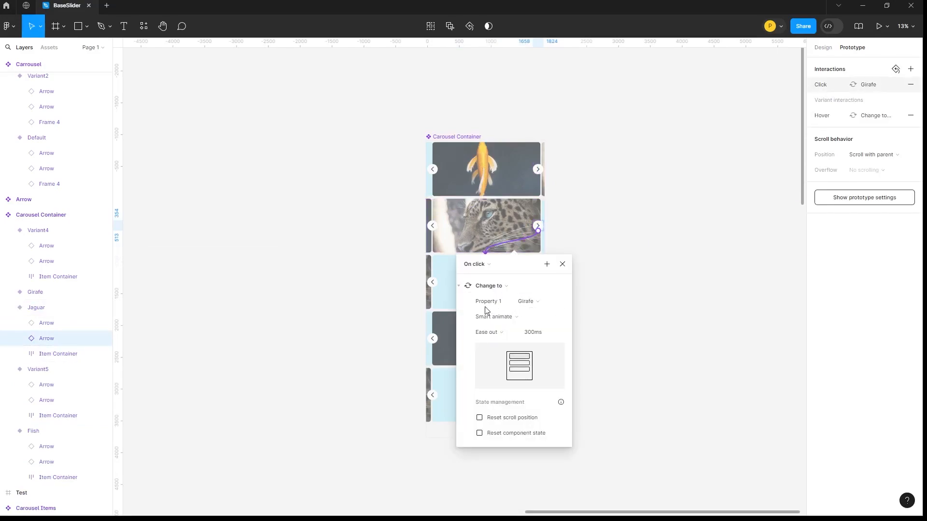
click(563, 264)
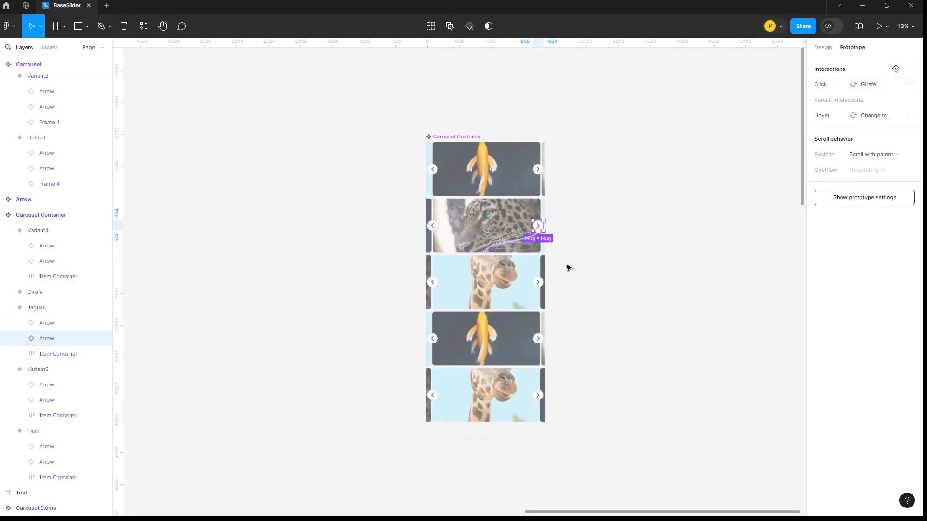
click(539, 286)
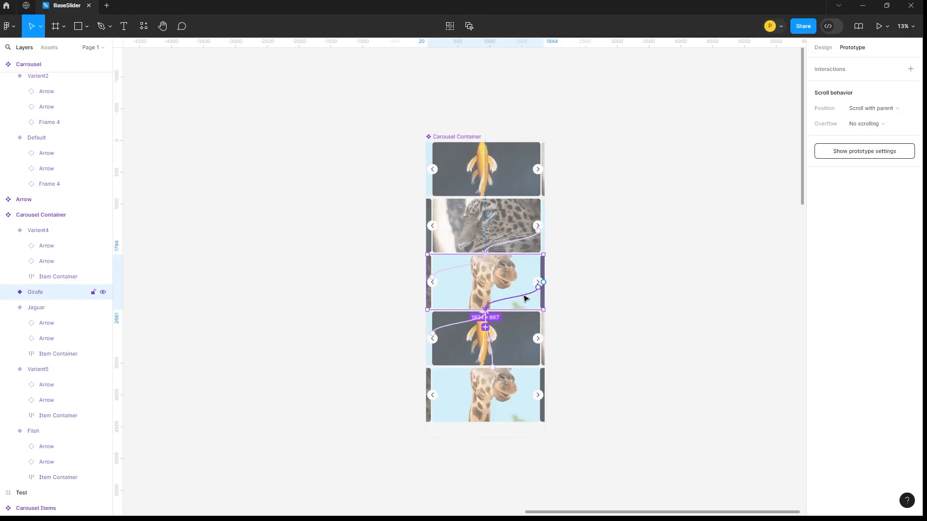
drag(539, 288, 523, 303)
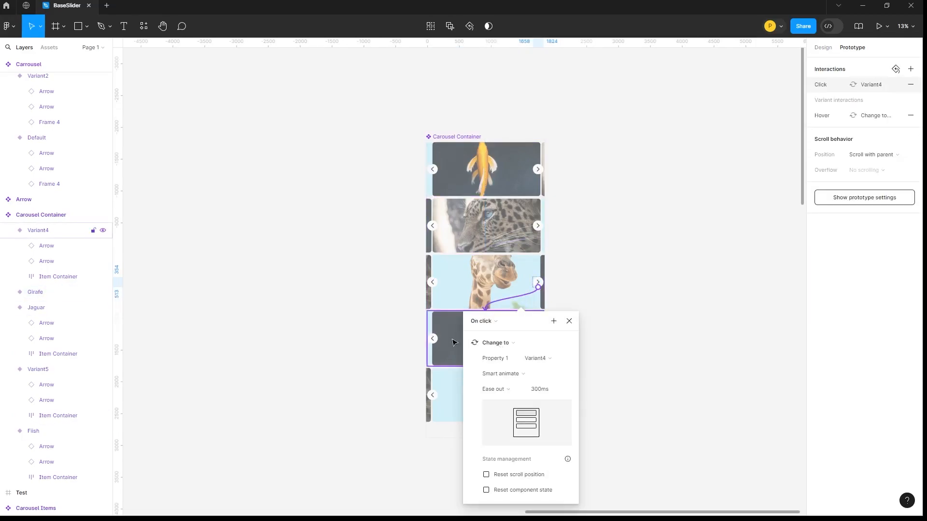
click(569, 321)
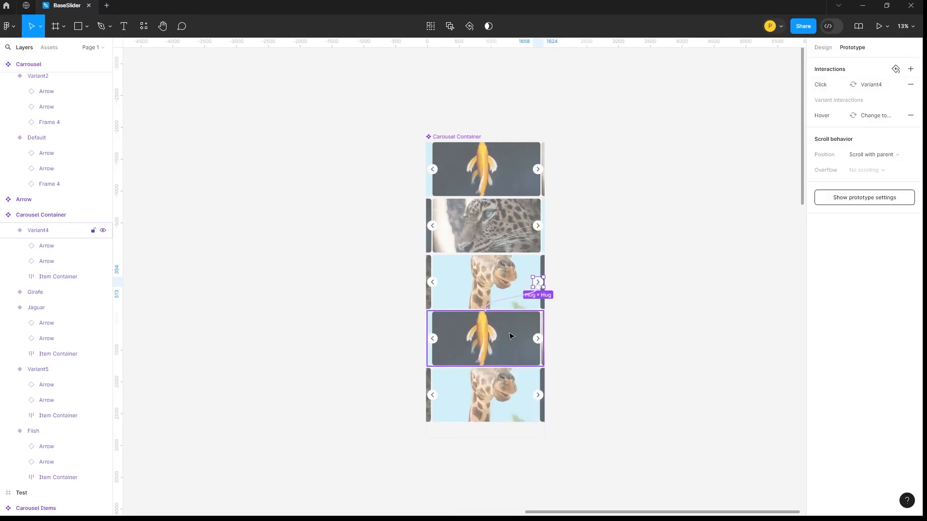
Examine Variant4's After delay interaction and its available animation types, keeping Instant
click(512, 340)
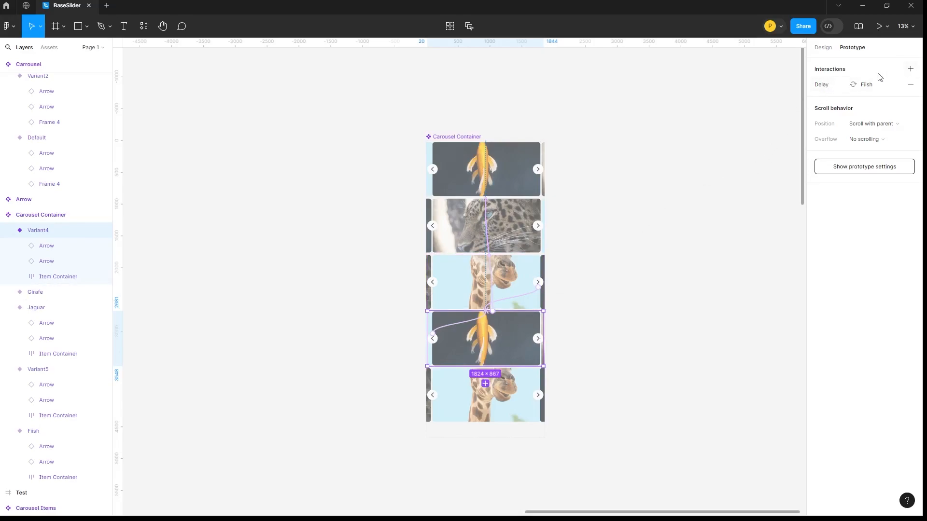
click(827, 87)
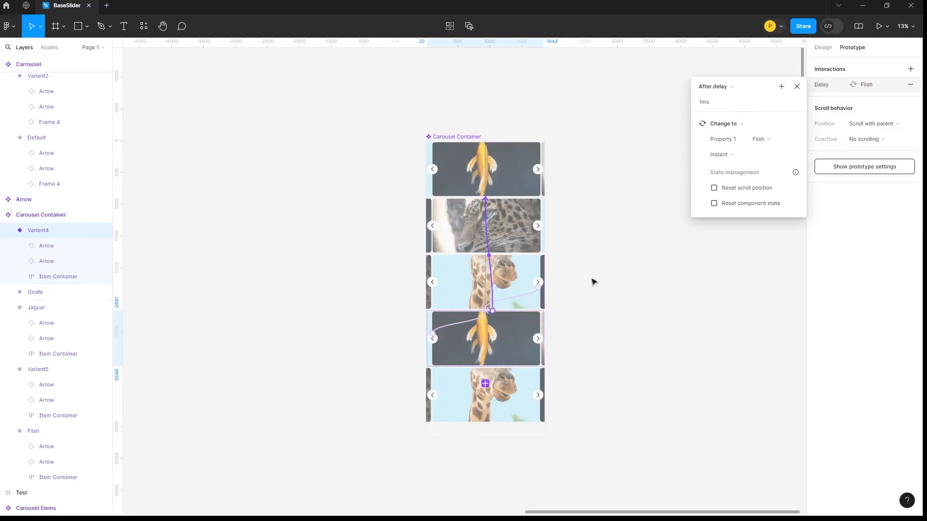
click(732, 159)
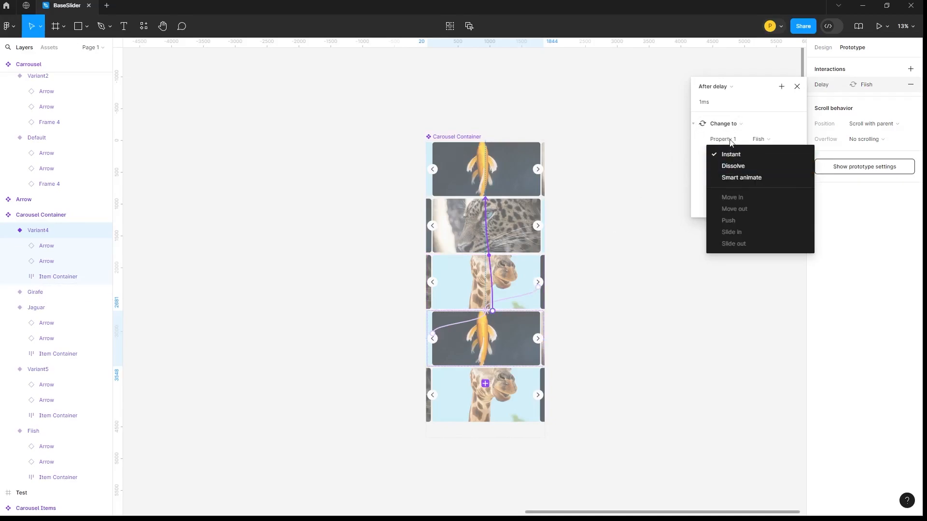
click(729, 153)
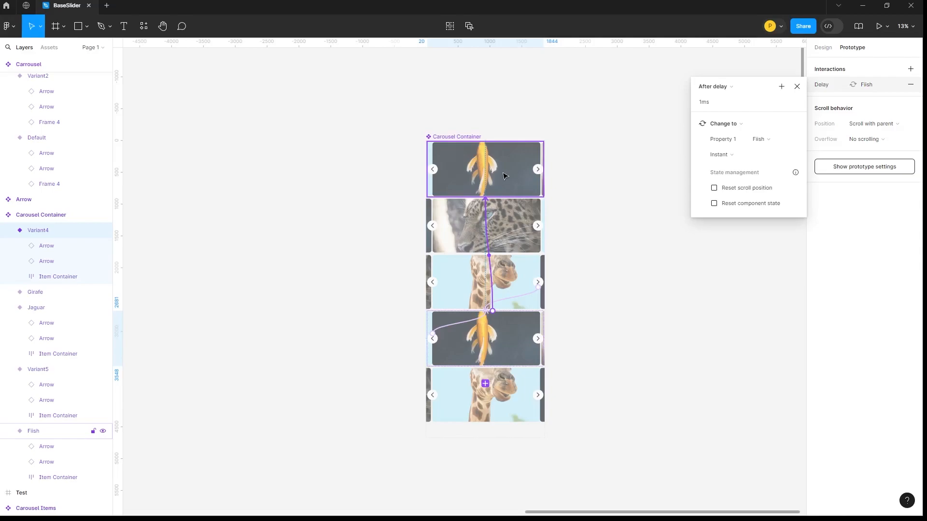
click(797, 87)
click(717, 163)
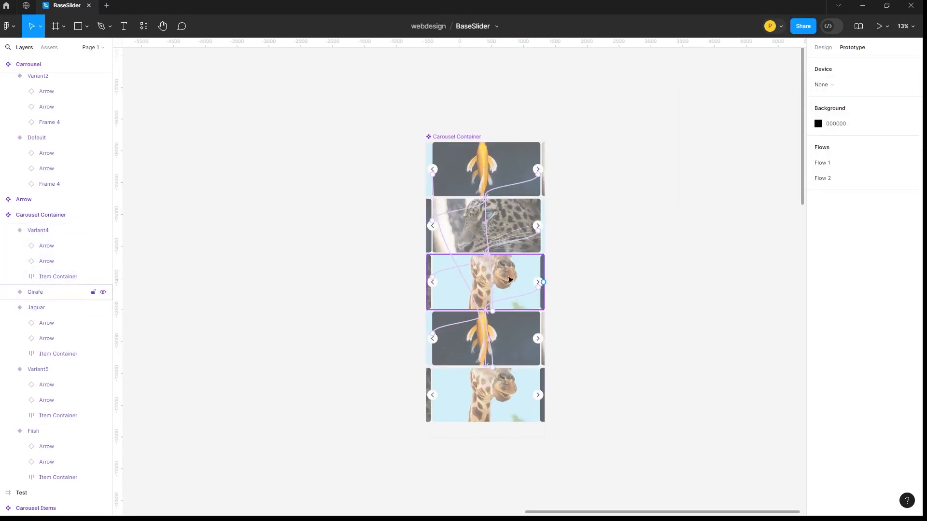
Inspect the on-click interactions of the previous arrows in the Girafe and Jaguar variants
click(510, 286)
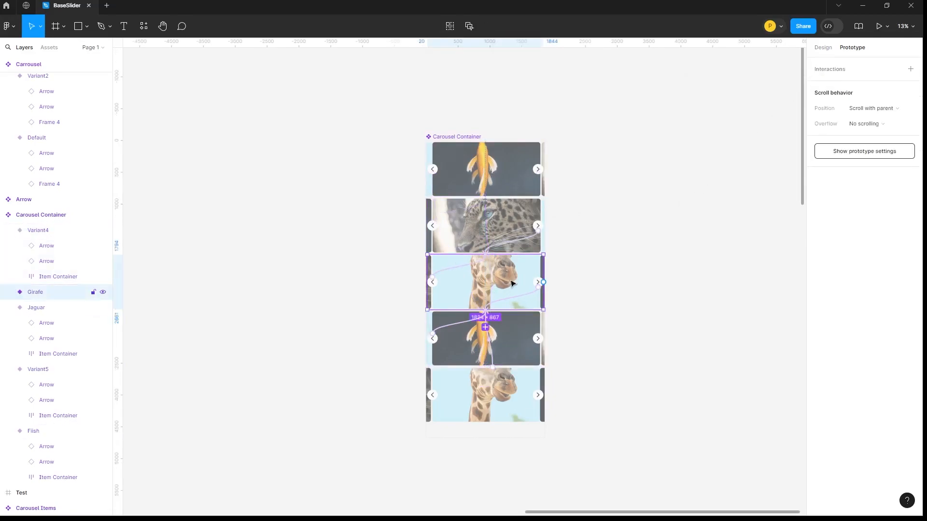
click(433, 287)
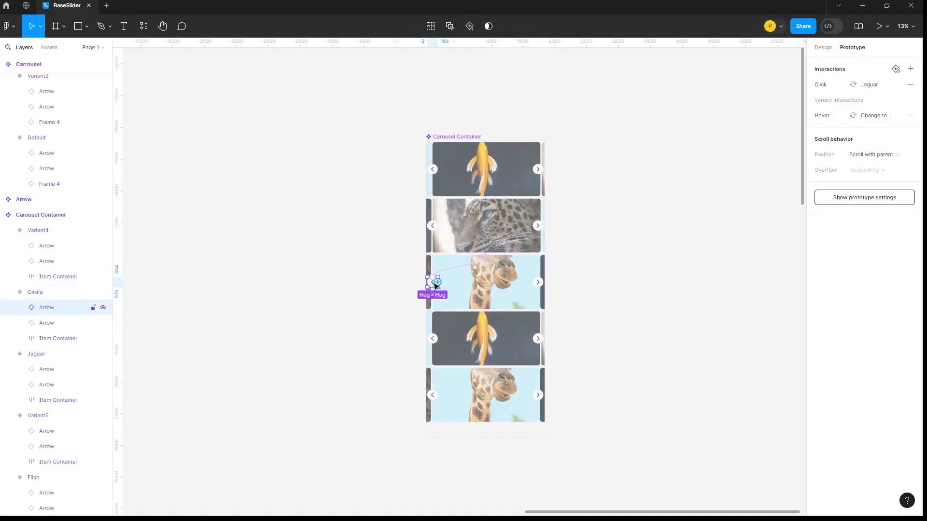
click(432, 276)
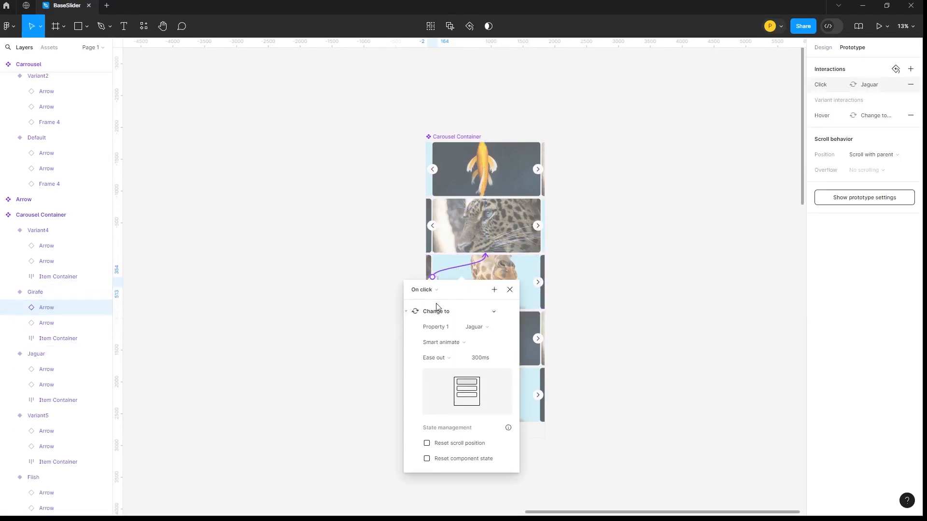
click(509, 289)
click(433, 225)
click(433, 225)
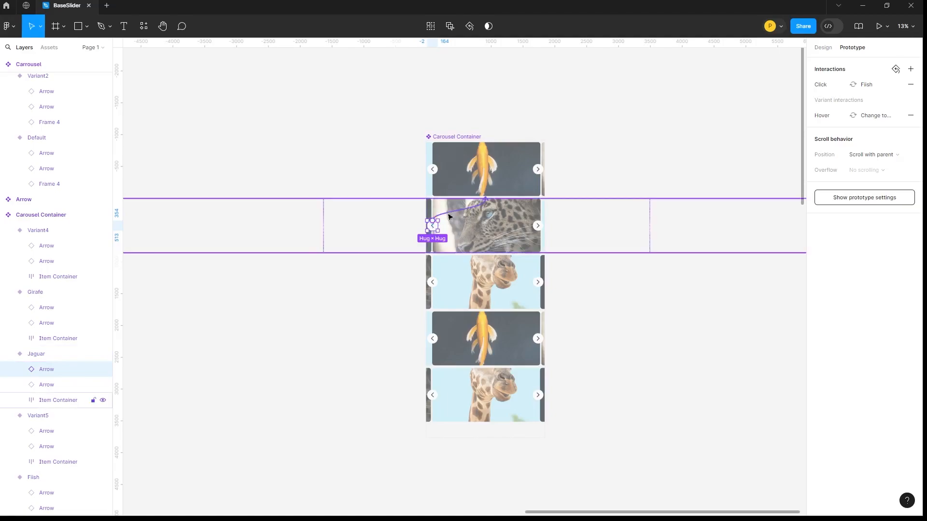
click(431, 218)
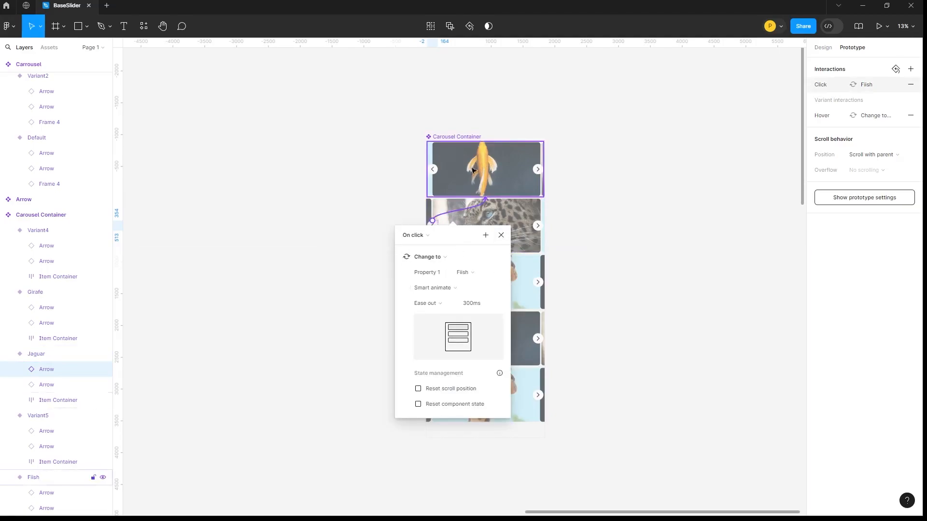
click(501, 236)
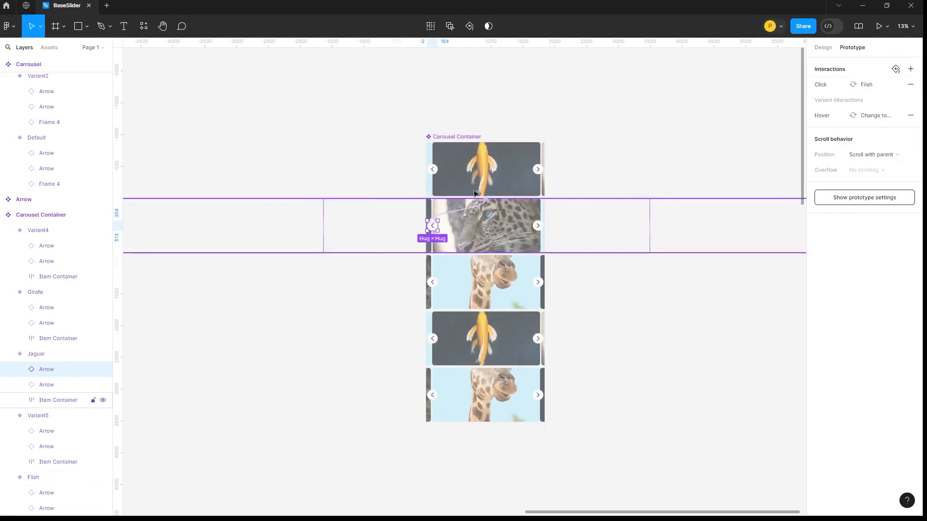
Inspect the on-click interaction of the Fiish variant's previous arrow and the delay interaction of Variant5
click(434, 173)
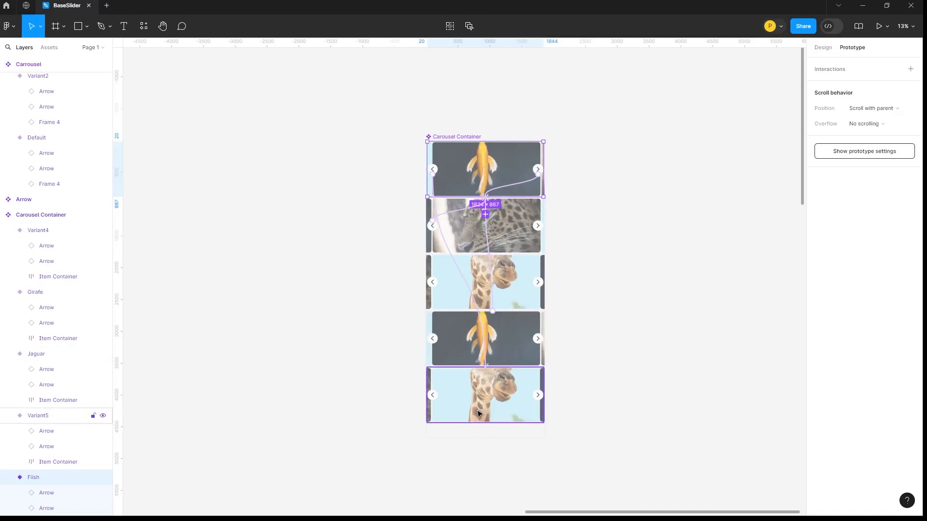
click(456, 267)
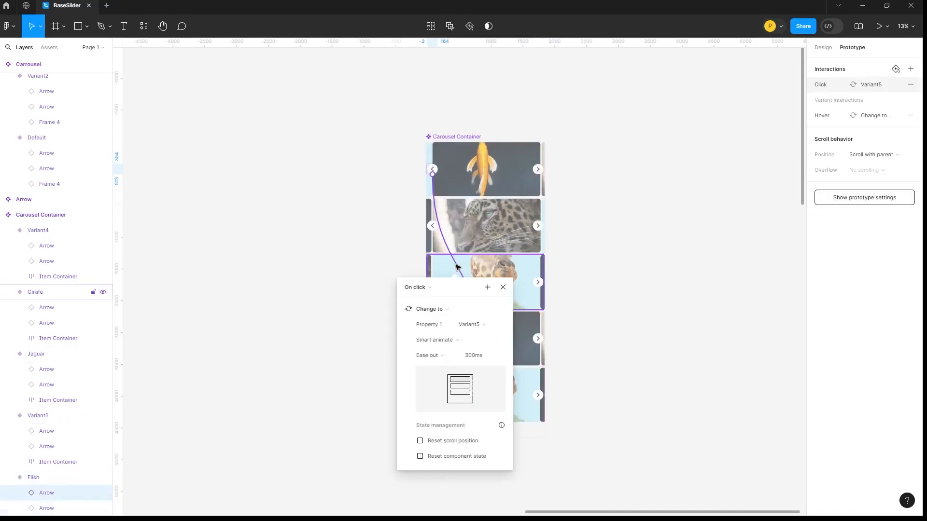
click(502, 287)
click(500, 404)
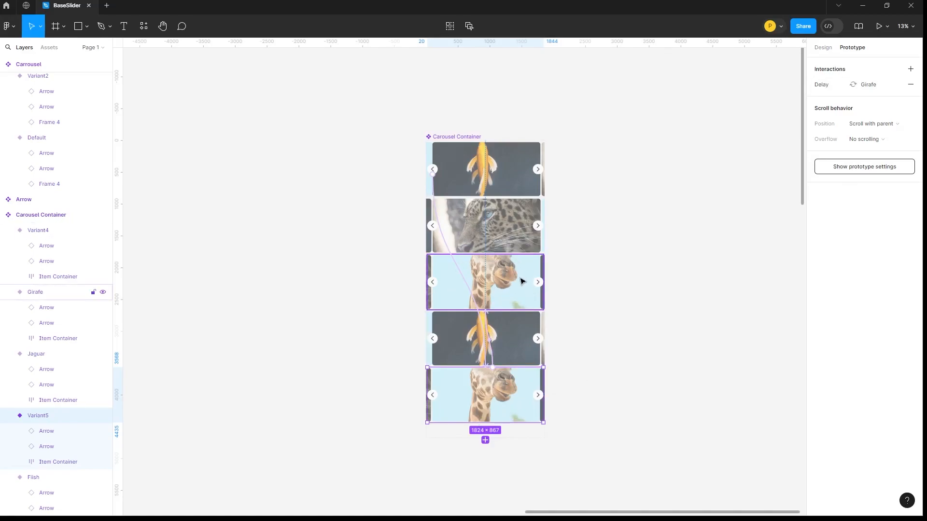
click(563, 260)
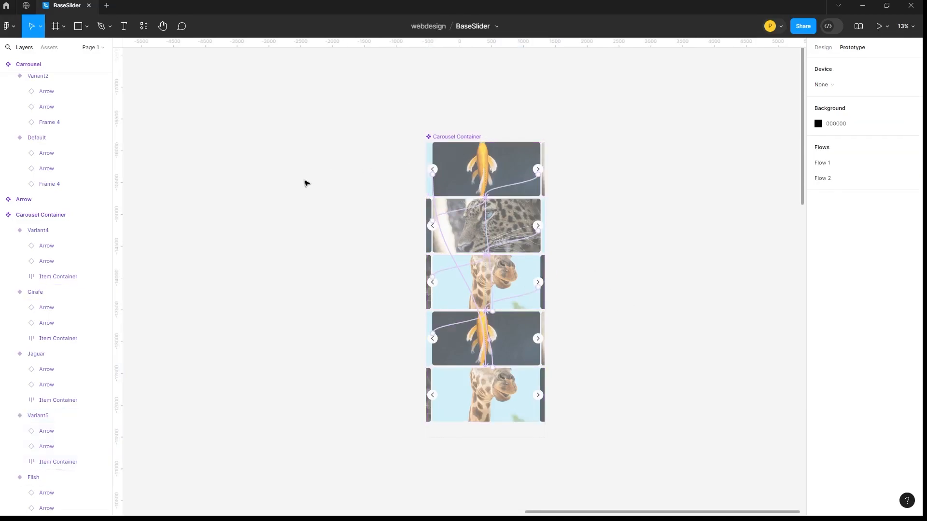
Draw an empty frame of about 5702 × 4406 beside the Carousel Container set and place a Carousel Container instance inside it
click(49, 47)
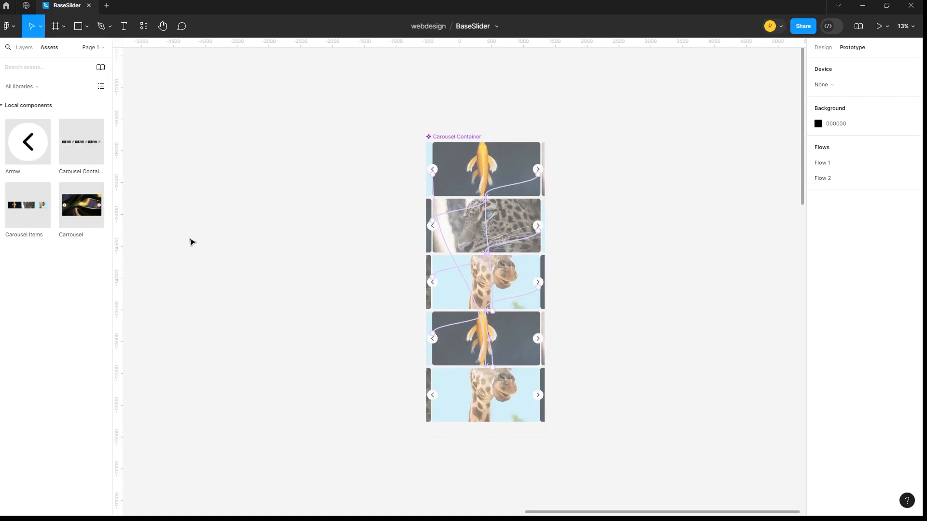
click(462, 137)
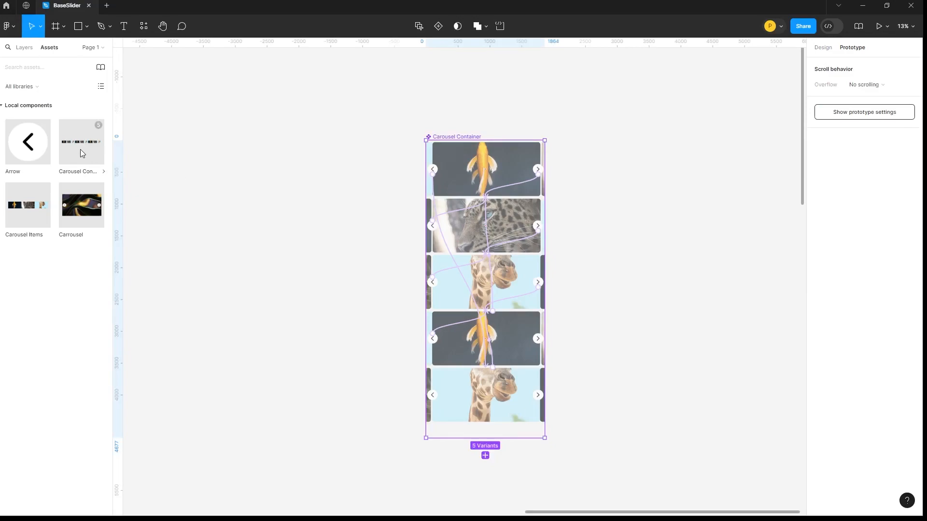
click(55, 27)
drag(623, 257, 374, 191)
mouse_move(379, 129)
mouse_down()
mouse_move(610, 321)
mouse_move(743, 409)
mouse_up()
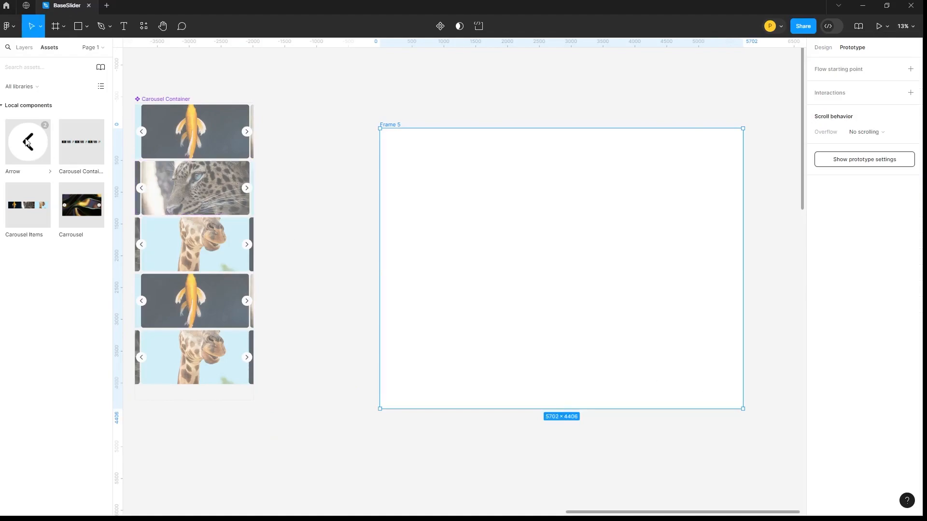
drag(117, 151, 541, 274)
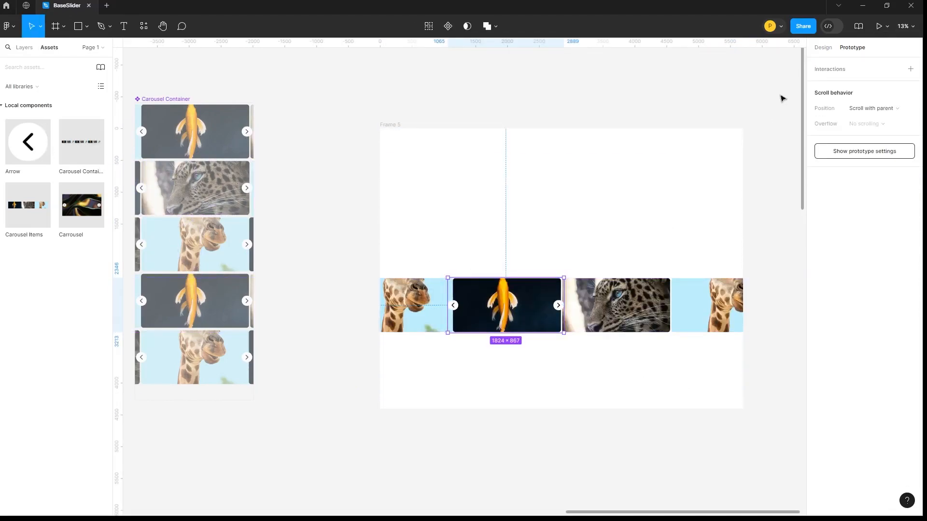
Delete the Carousel Container instance together with the Frame 5 that holds it
click(176, 98)
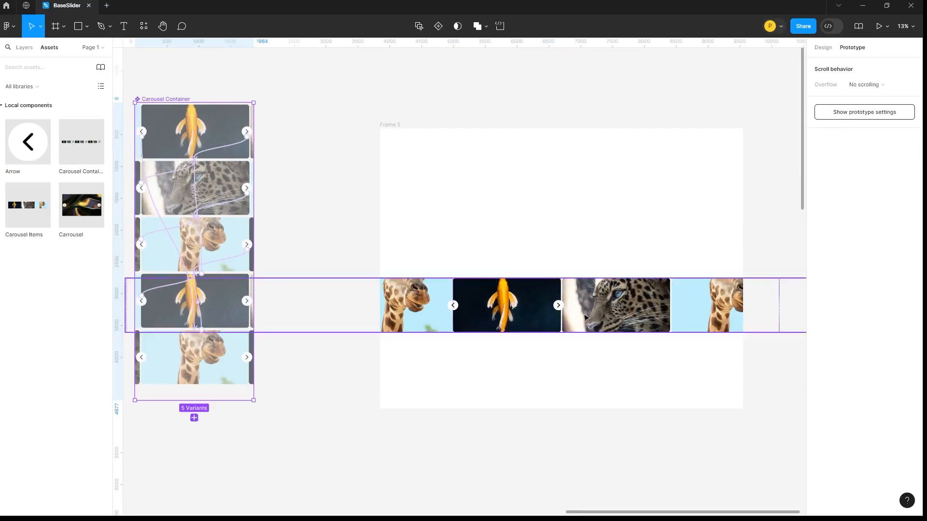
click(554, 305)
drag(416, 247, 716, 384)
key(Delete)
click(393, 127)
key(Delete)
Find the Test frame on the canvas and start the preview of its Flow 1 prototype
scroll(540, 325, down, 5)
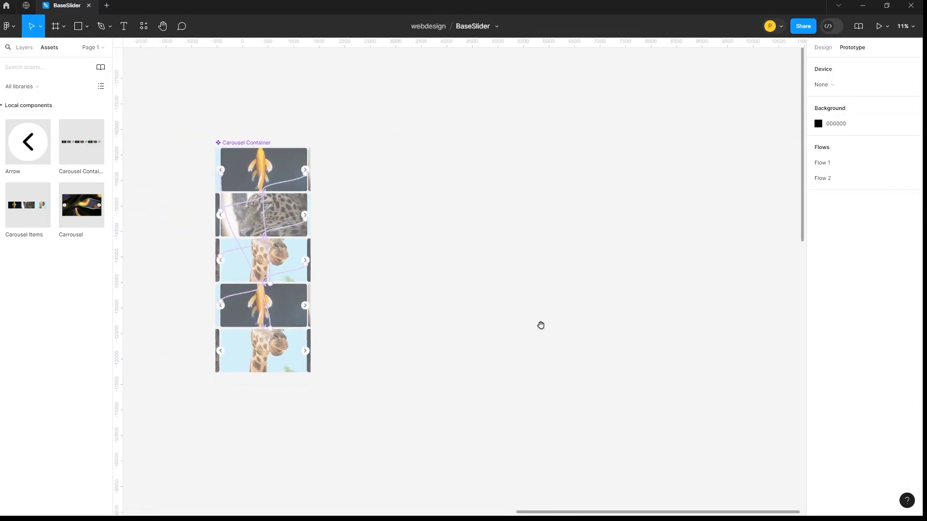
scroll(553, 328, up, 2)
scroll(550, 309, down, 6)
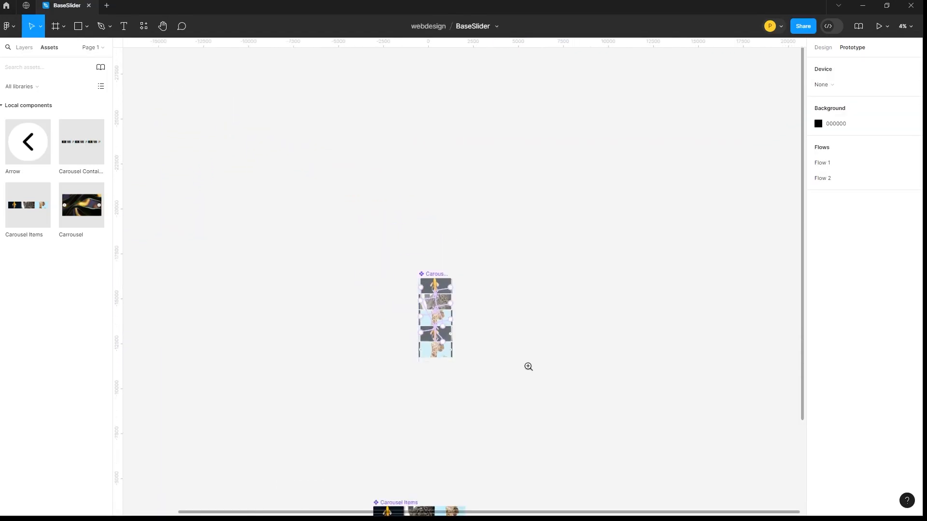
drag(571, 330, 591, 143)
scroll(516, 270, up, 7)
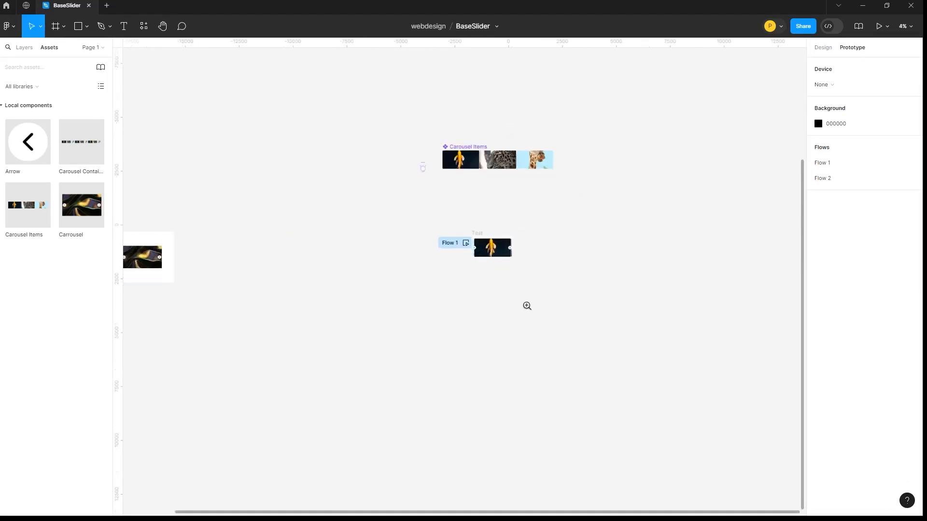
scroll(489, 249, up, 8)
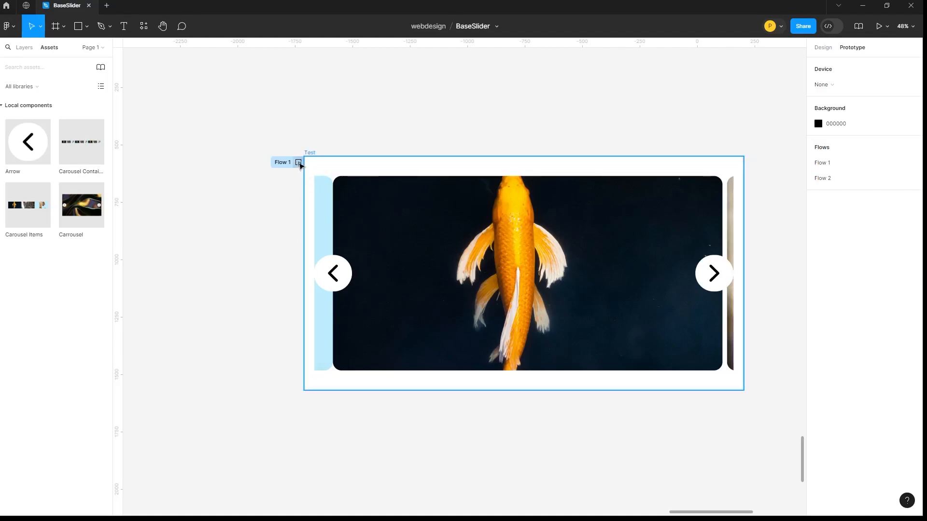
click(299, 162)
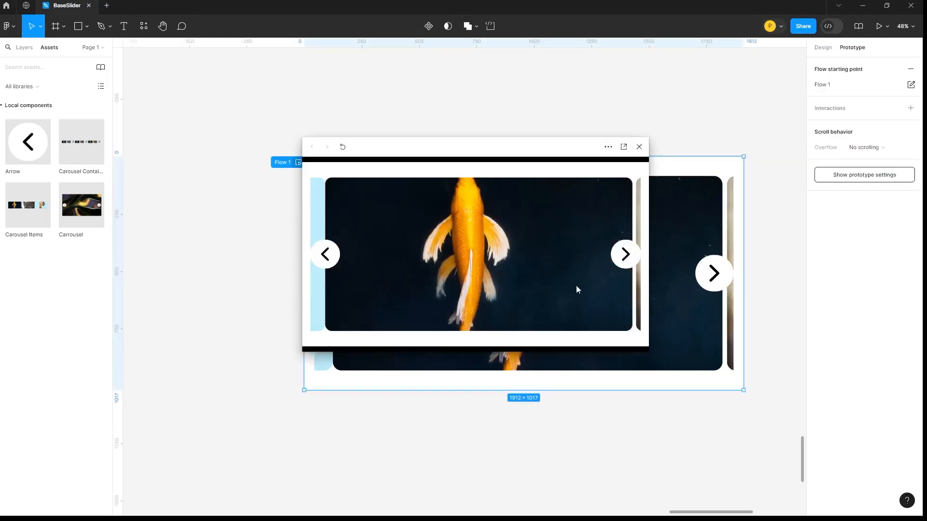
Test the infinite loop in the preview by advancing through the slides repeatedly, then stepping back several slides
click(626, 255)
click(626, 256)
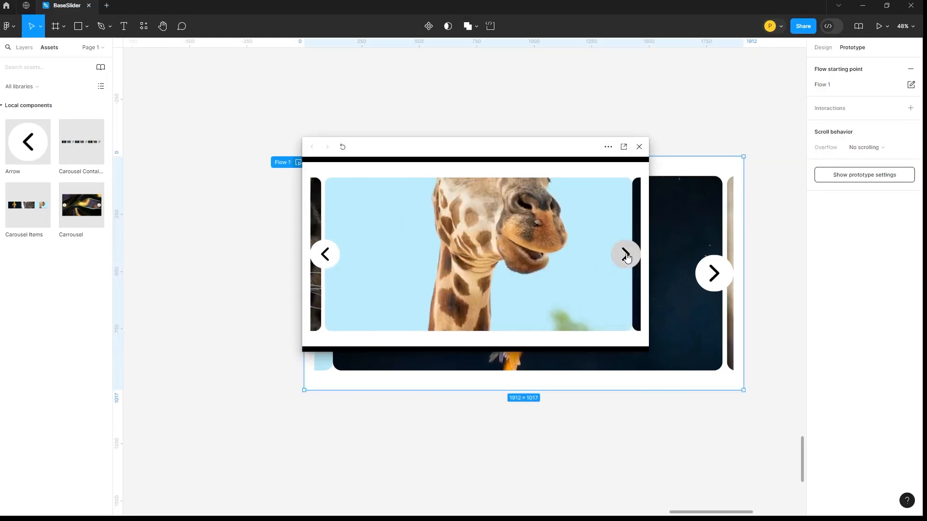
click(626, 255)
click(627, 257)
click(627, 257)
click(627, 257)
click(627, 257)
click(626, 256)
click(626, 256)
click(325, 256)
click(325, 256)
click(325, 256)
click(325, 256)
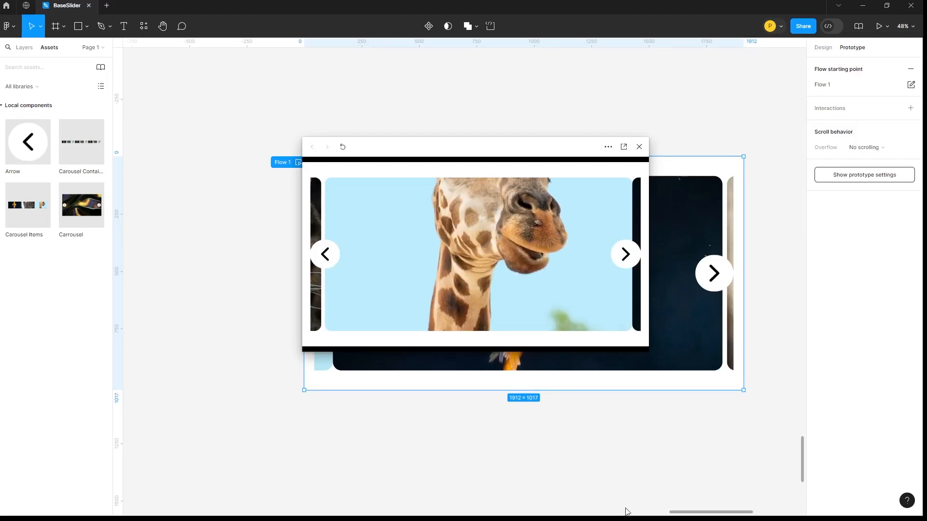